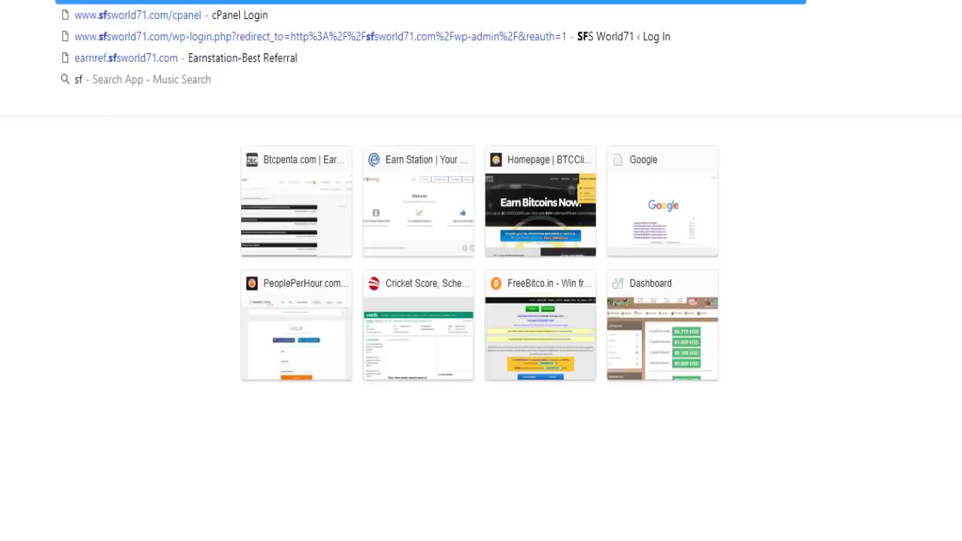
Open the cPanel login page of sfsworld71.com and log in with the prefilled account credentials
type("world71.com")
key("Down")
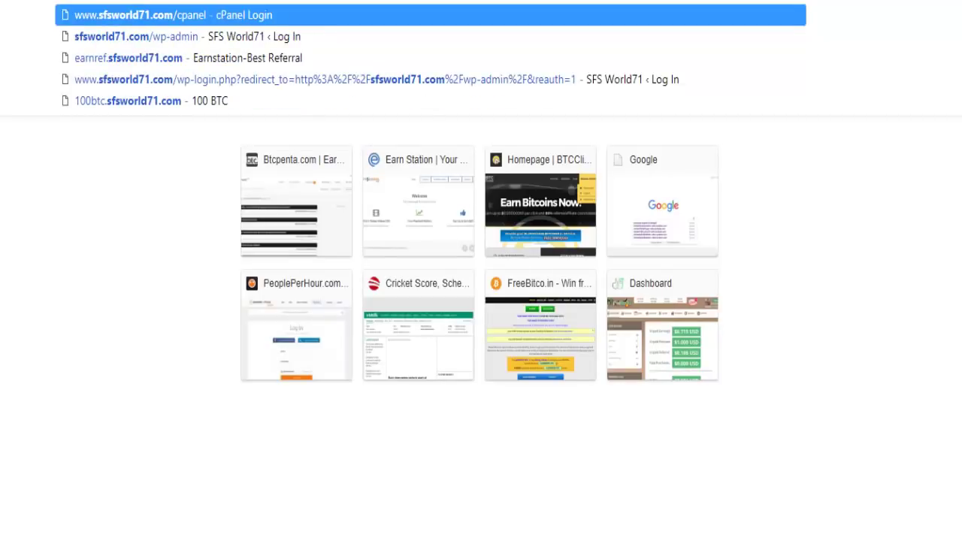
key("Return")
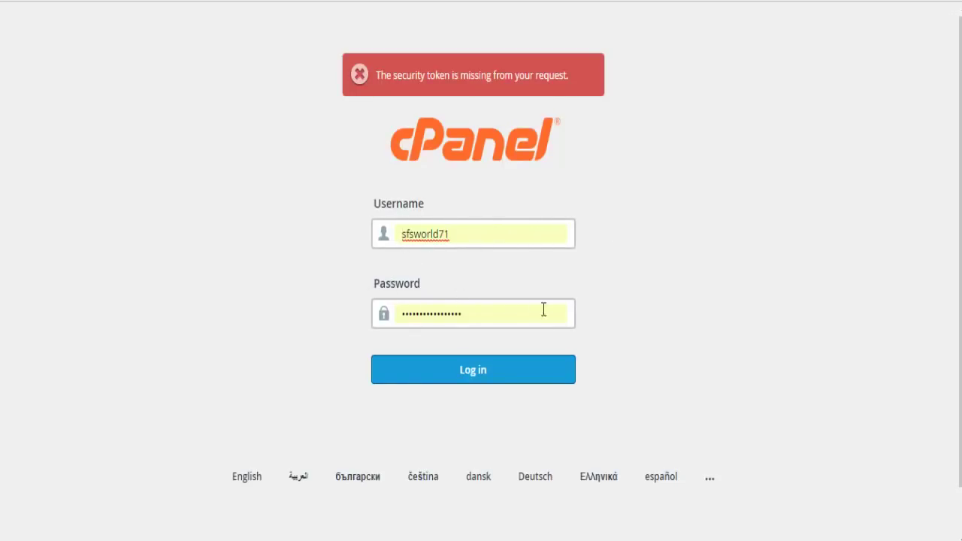
left_click(482, 379)
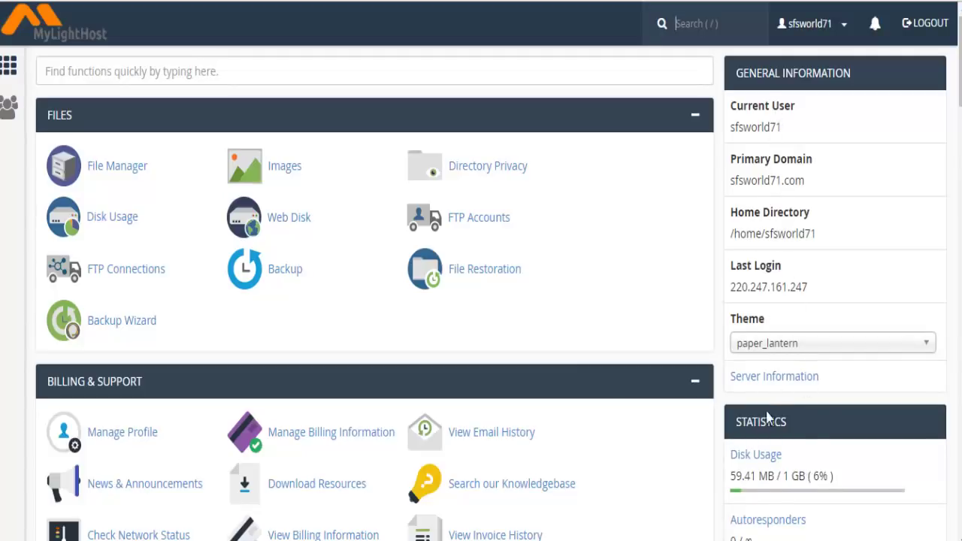
Open the Subdomains page from the Domains section of cPanel
scroll(690, 432, "down", 2)
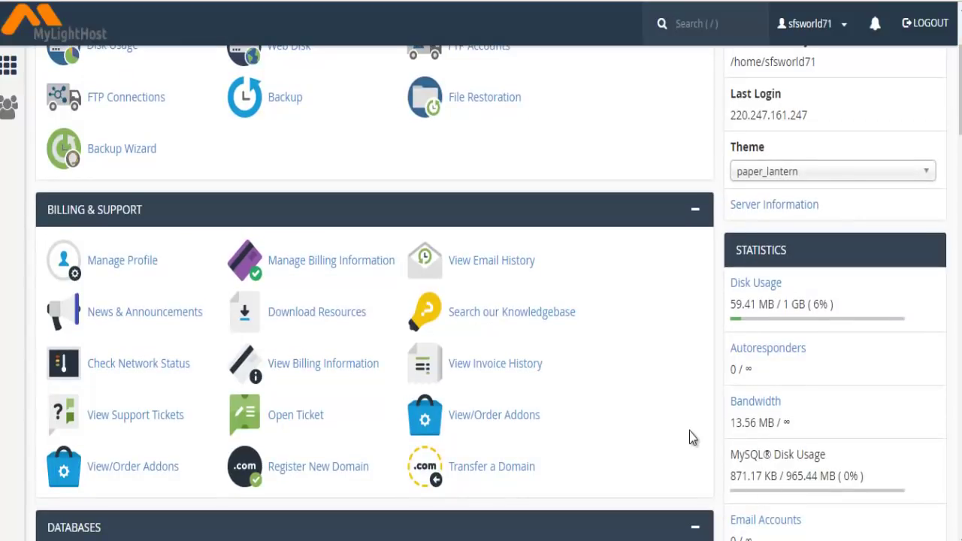
scroll(688, 431, "up", 2)
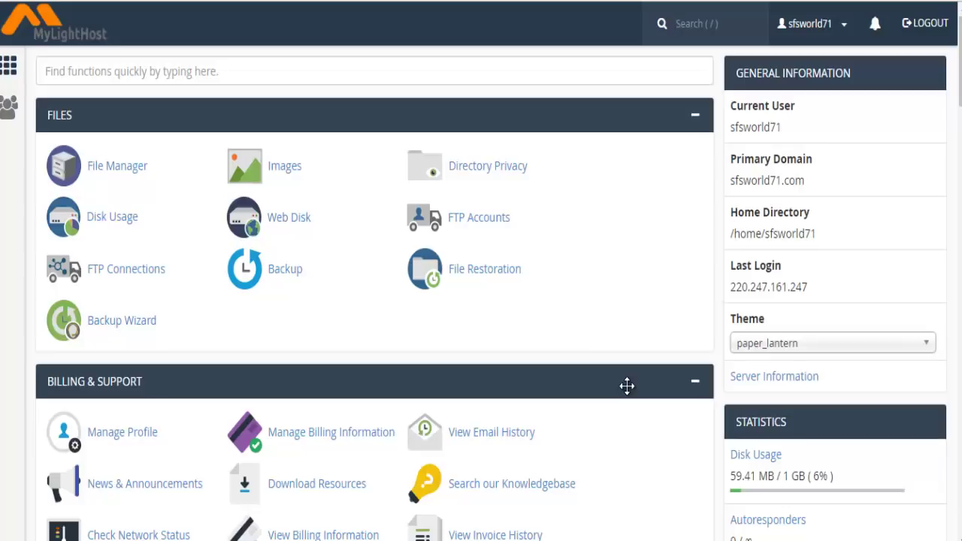
scroll(628, 388, "down", 5)
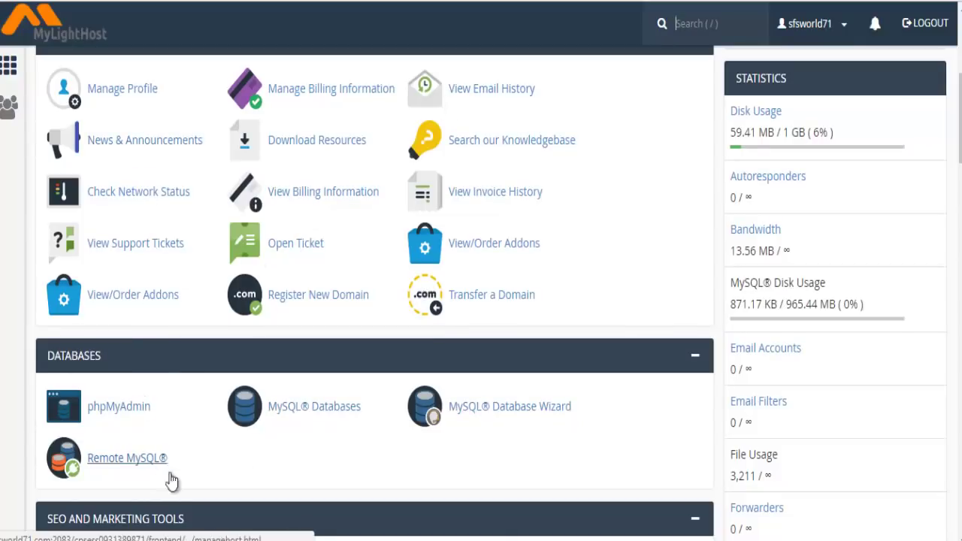
scroll(597, 311, "down", 3)
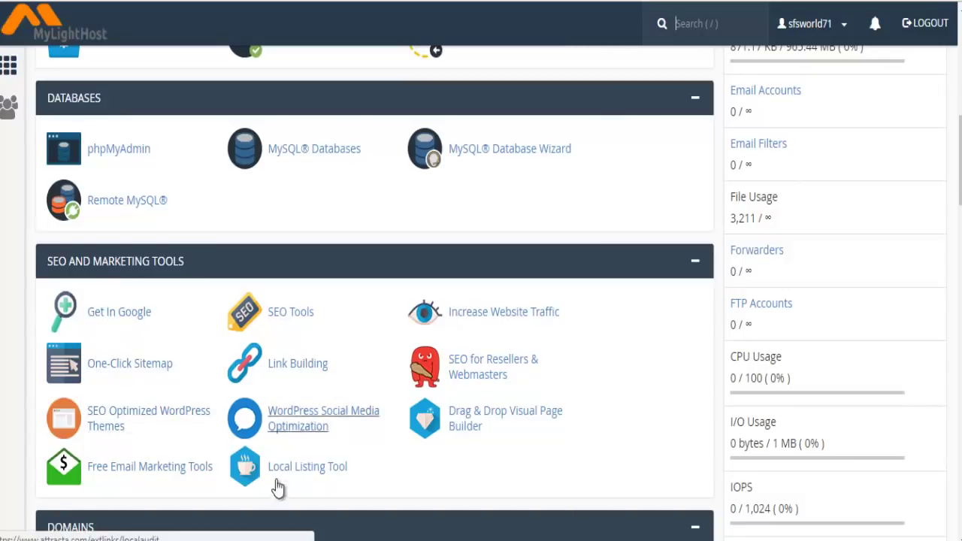
scroll(597, 331, "down", 4)
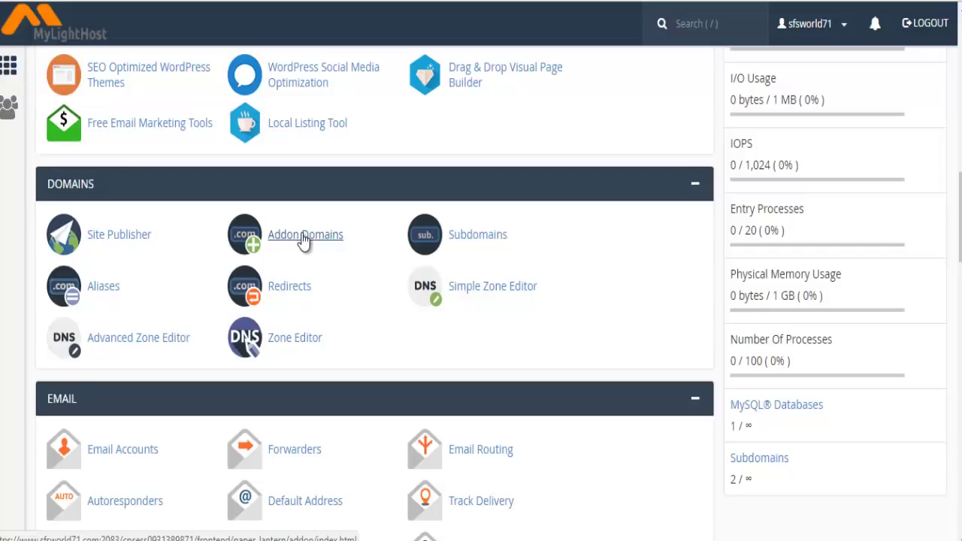
left_click(477, 239)
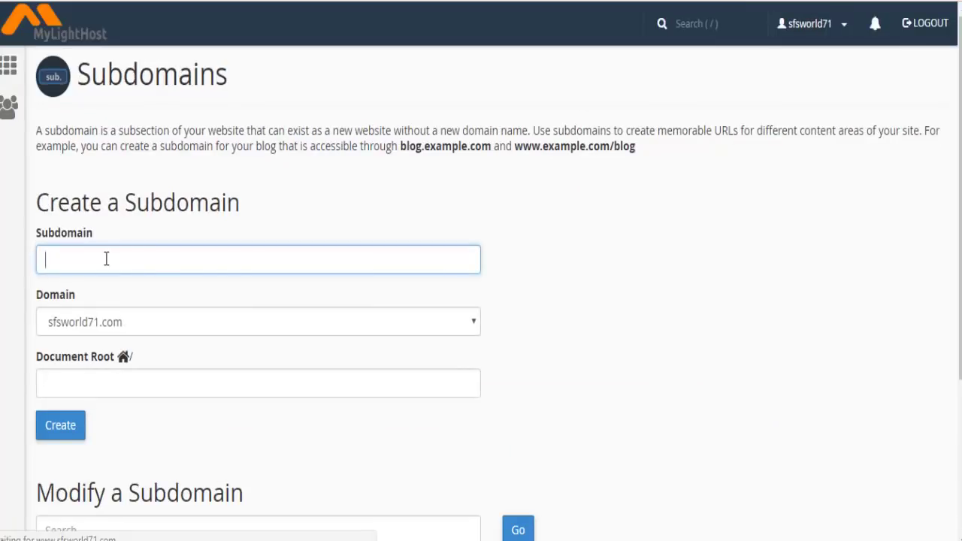
Create the subdomain btcluck under sfsworld71.com with document root btcluck.sfsworld71.com and return to the Subdomains page
scroll(538, 245, "down", 2)
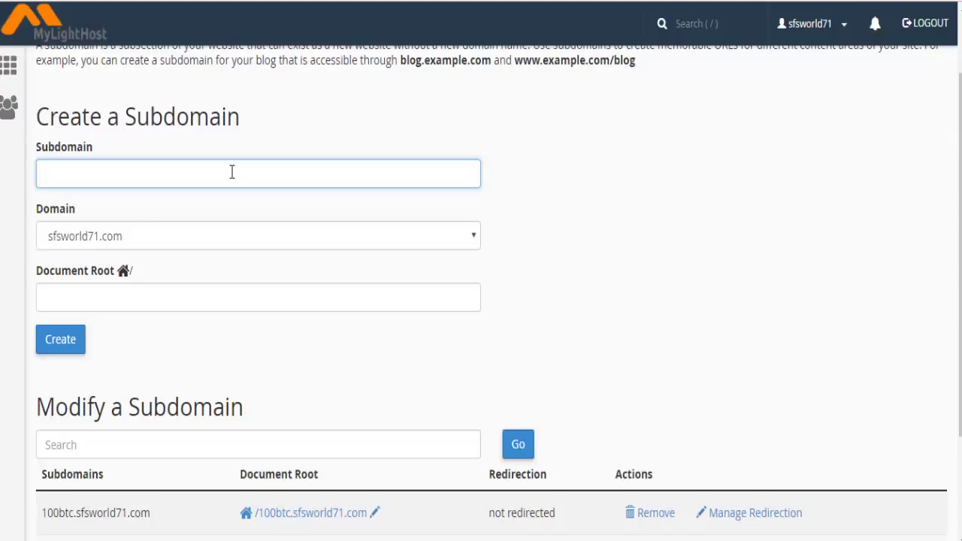
type("cluck")
left_click(470, 238)
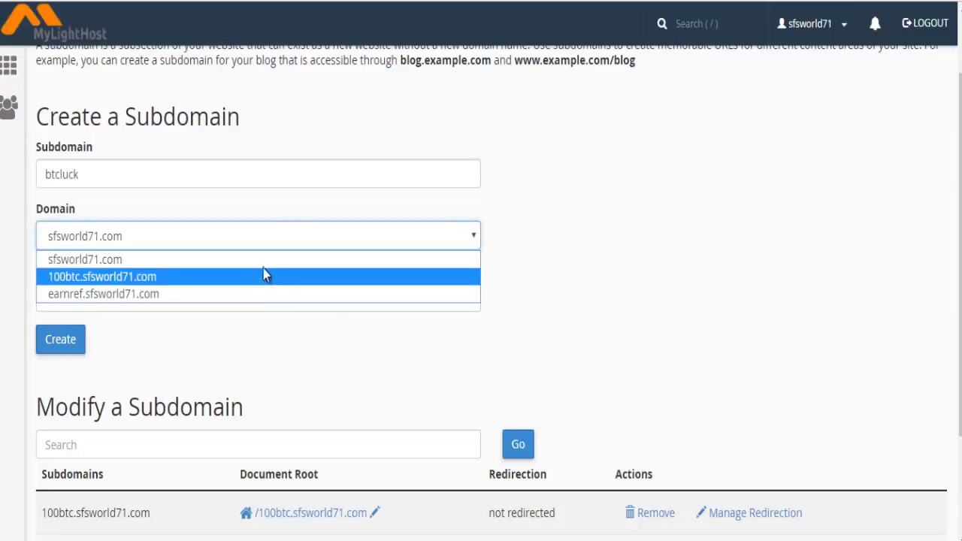
left_click(212, 265)
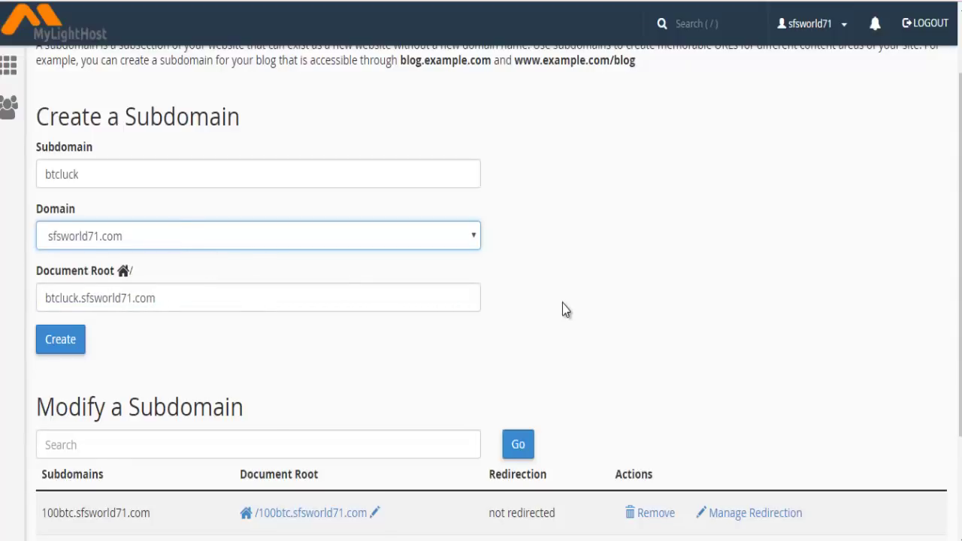
scroll(565, 304, "down", 2)
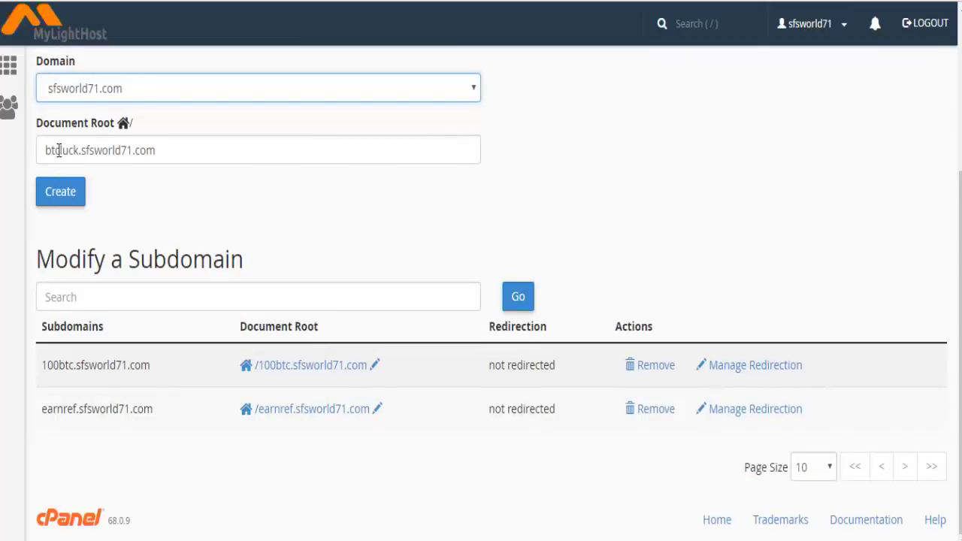
left_click(58, 197)
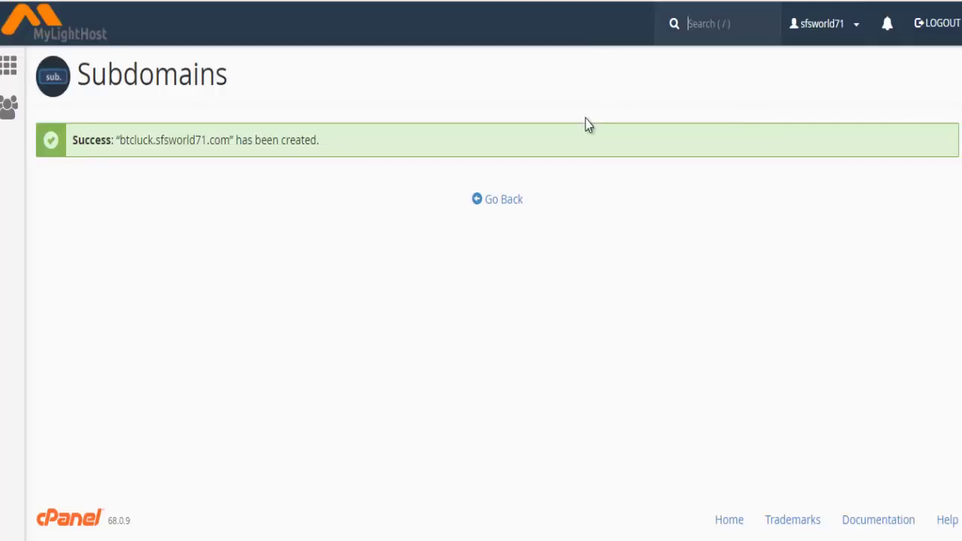
left_click(510, 206)
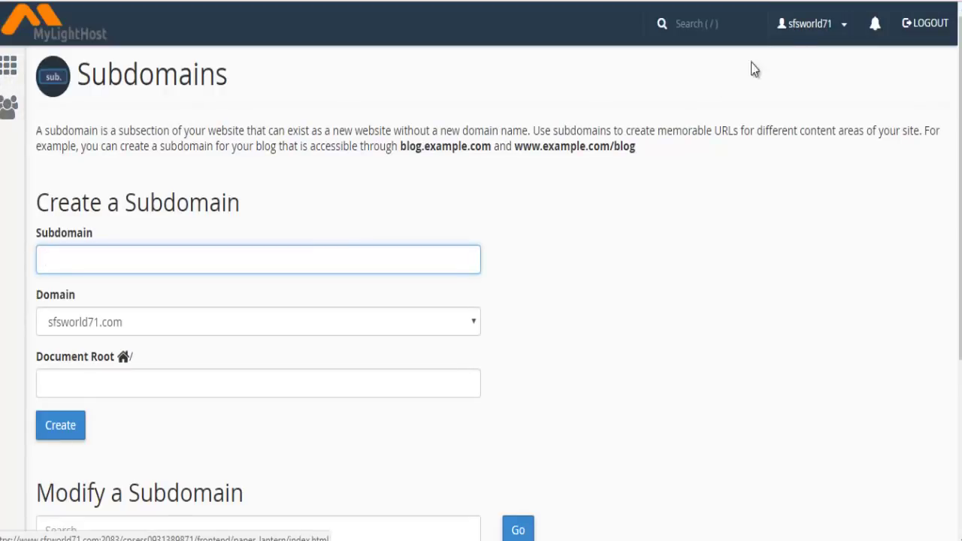
Return to the cPanel home page and open the btcluck.sfsworld71.com folder in File Manager
left_click(806, 34)
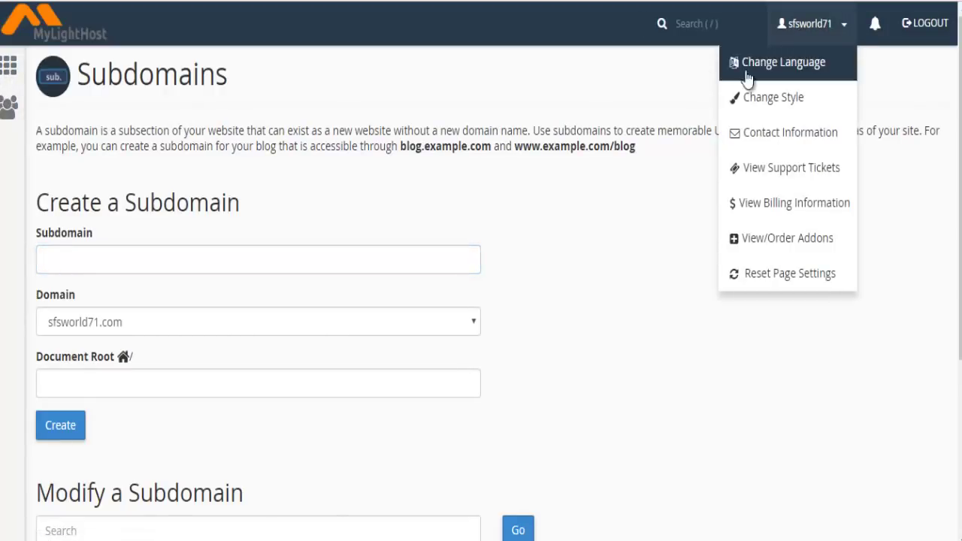
left_click(11, 38)
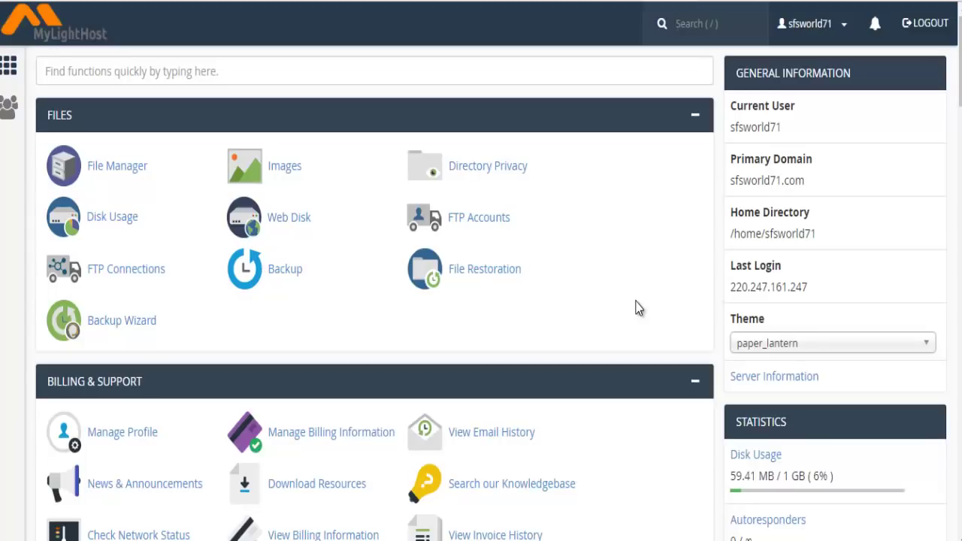
left_click(103, 169)
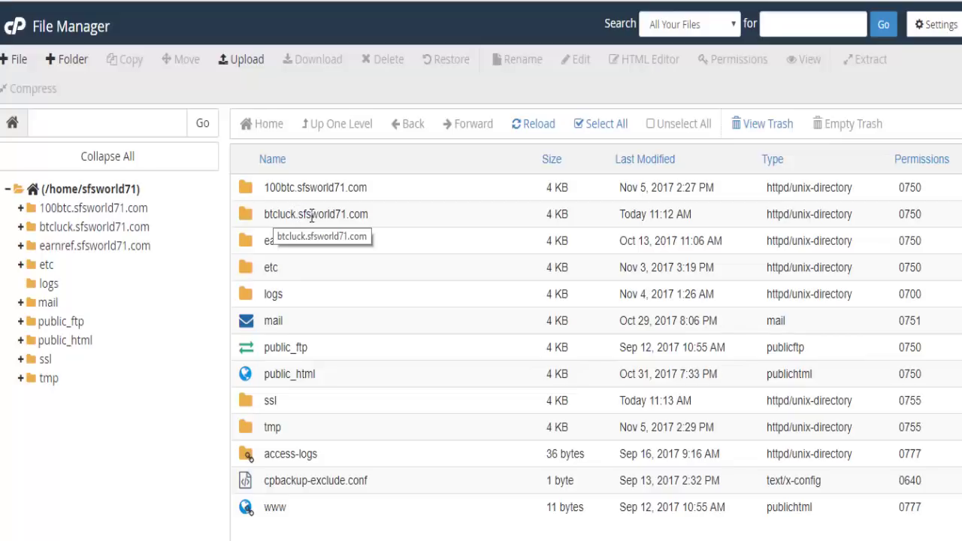
left_click(381, 222)
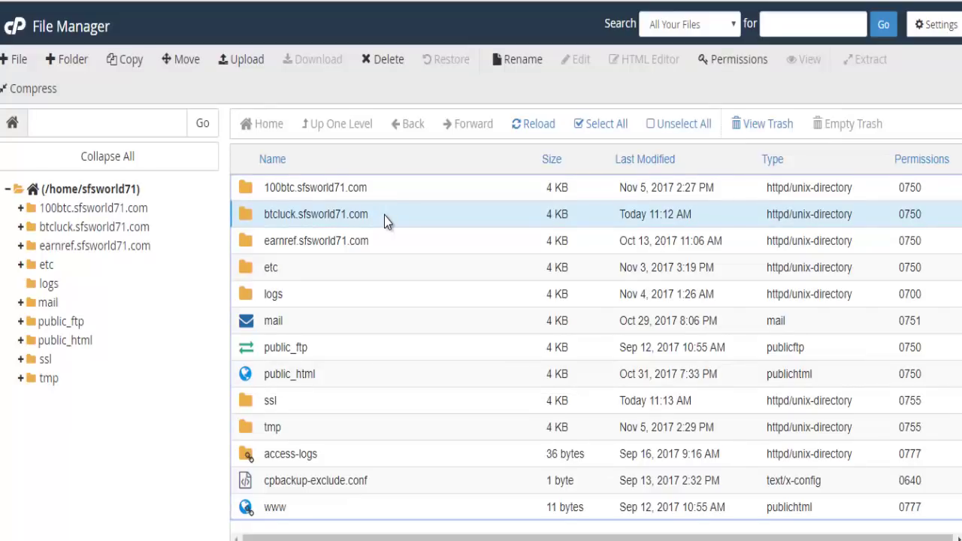
double_click(384, 216)
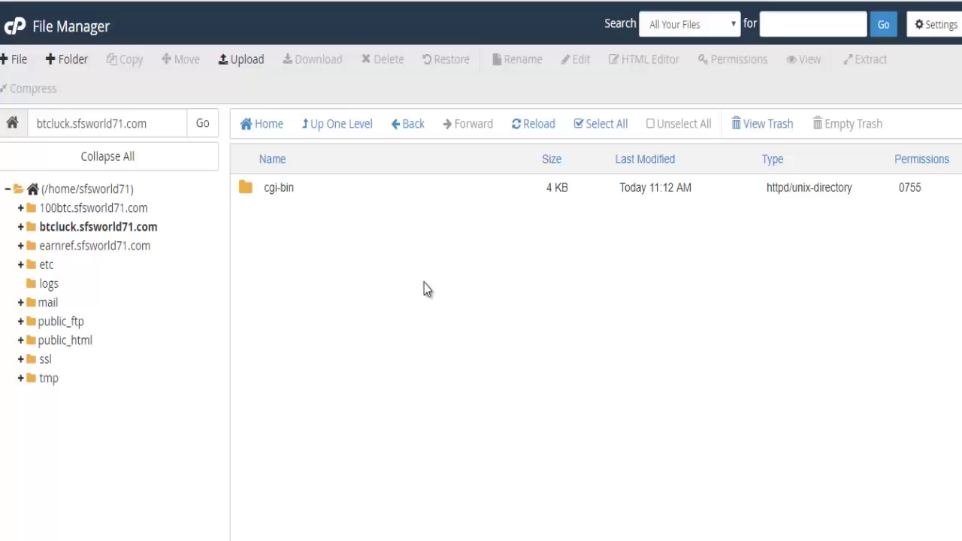
Upload weekly.php from the local C: drive folder xampp > htdocs > btcluck to the btcluck.sfsworld71.com folder
left_click(242, 60)
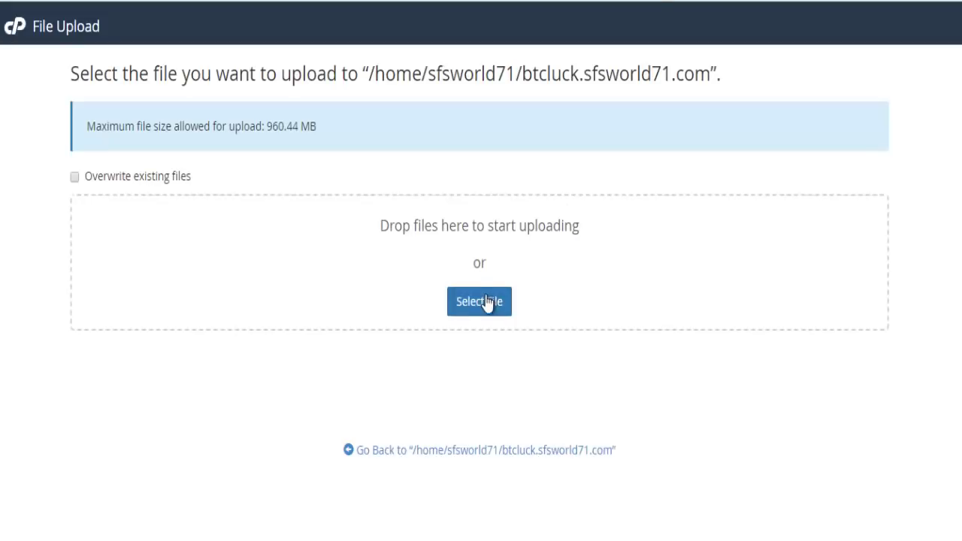
left_click(488, 303)
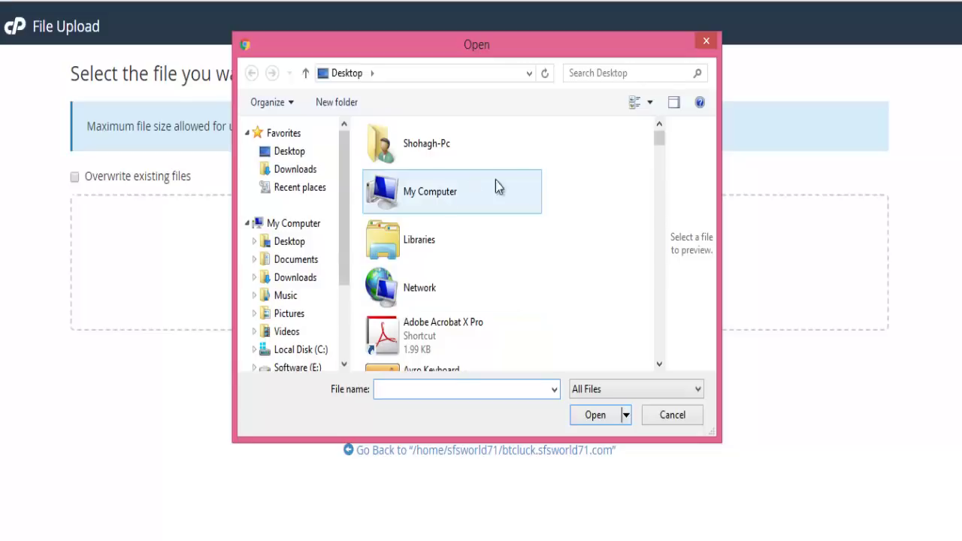
left_click_drag(343, 228, 348, 268)
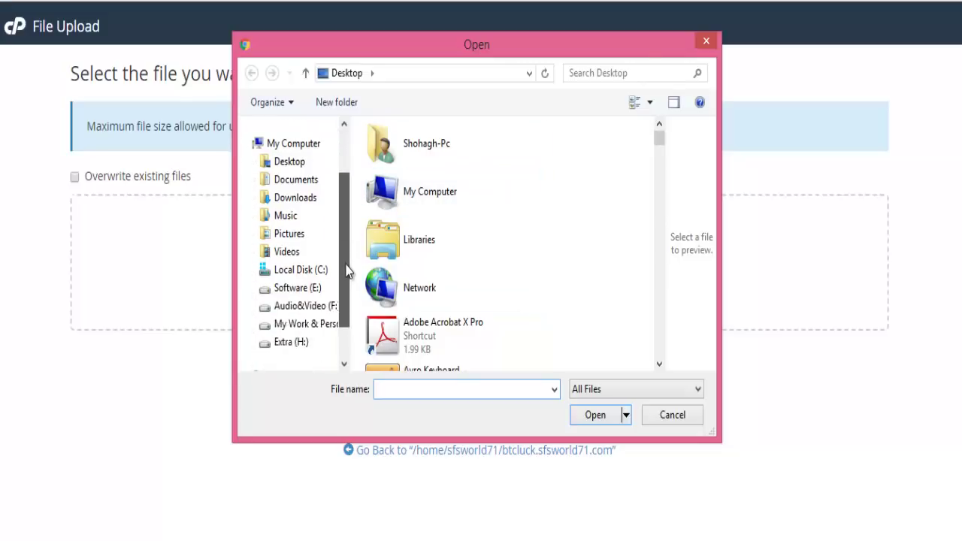
left_click(300, 270)
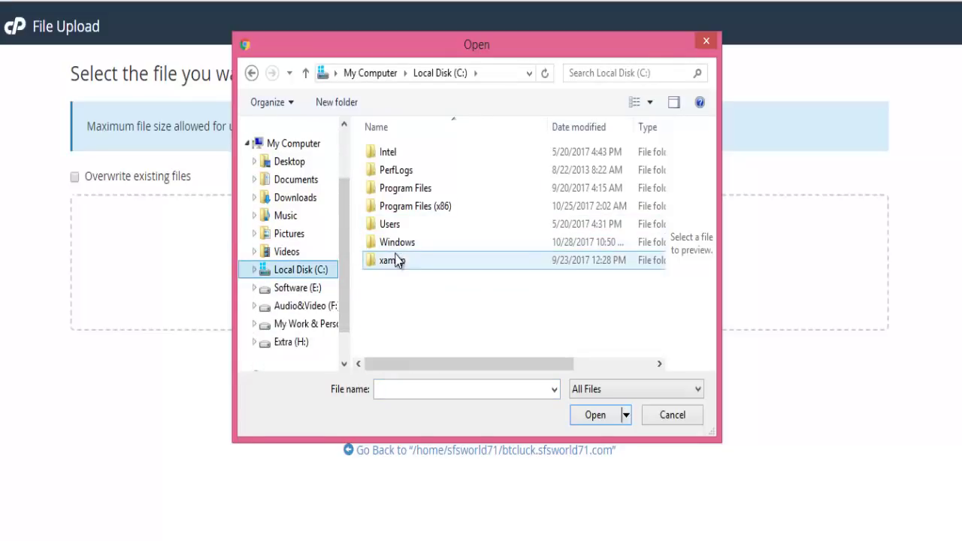
double_click(394, 261)
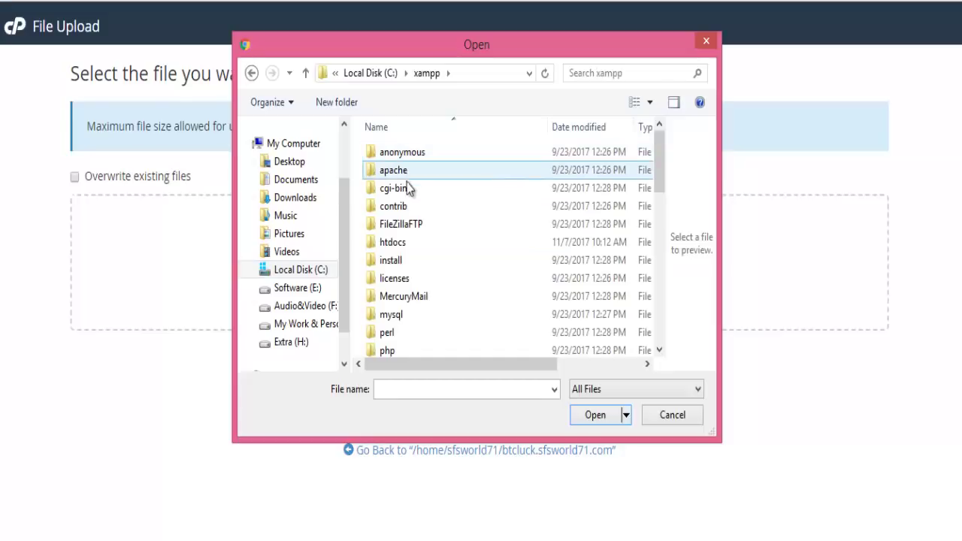
left_click(415, 243)
double_click(416, 251)
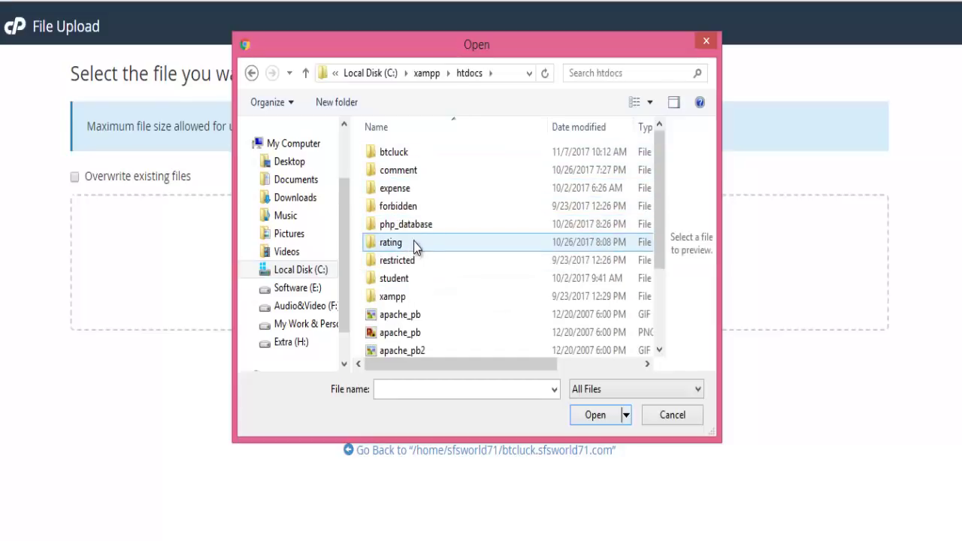
left_click(413, 158)
double_click(413, 160)
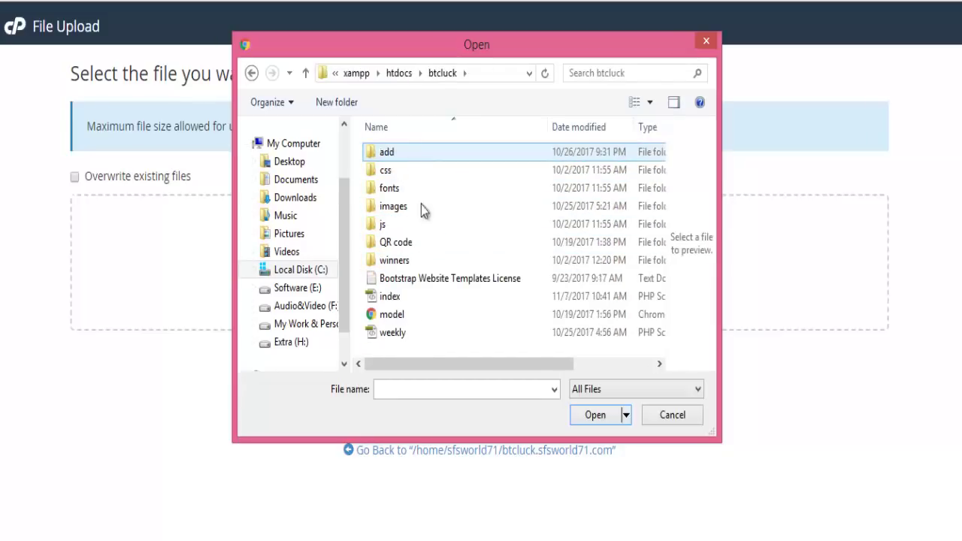
left_click(432, 335)
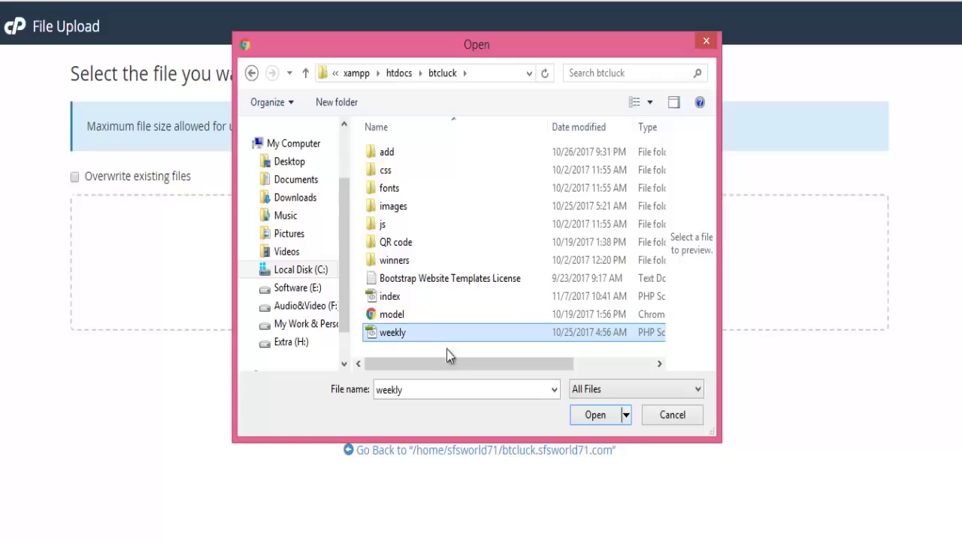
left_click(591, 419)
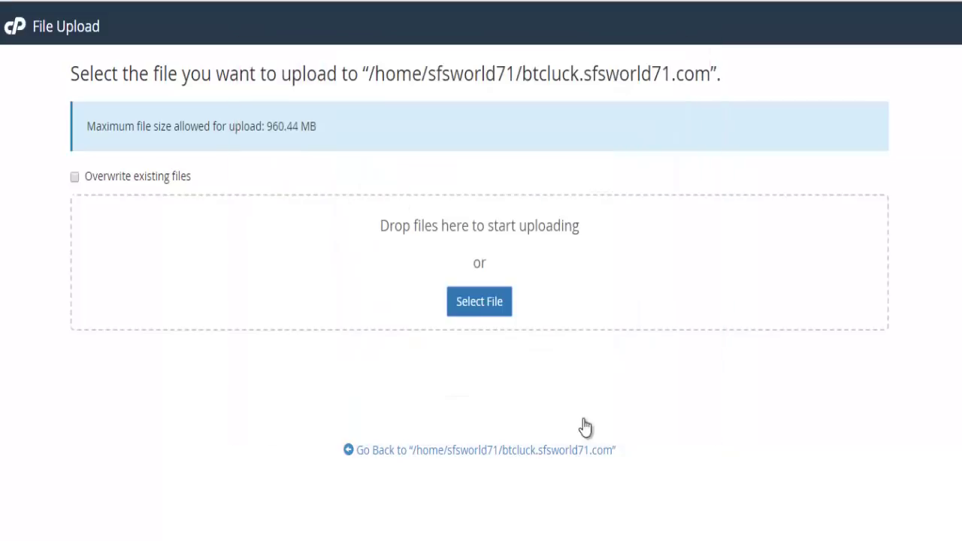
Upload model.html, index.php and the Bootstrap Website Templates License file from the local btcluck folder
left_click(493, 308)
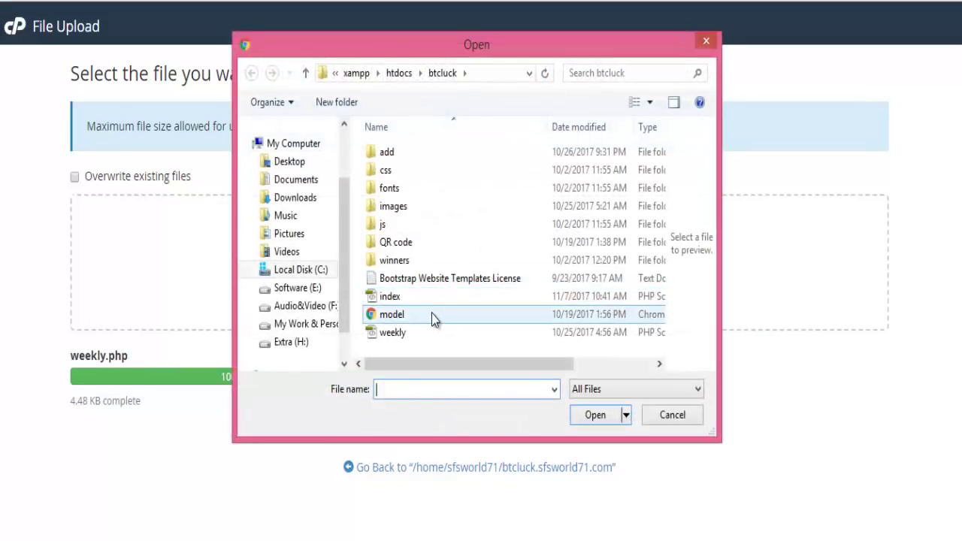
double_click(432, 314)
left_click(484, 301)
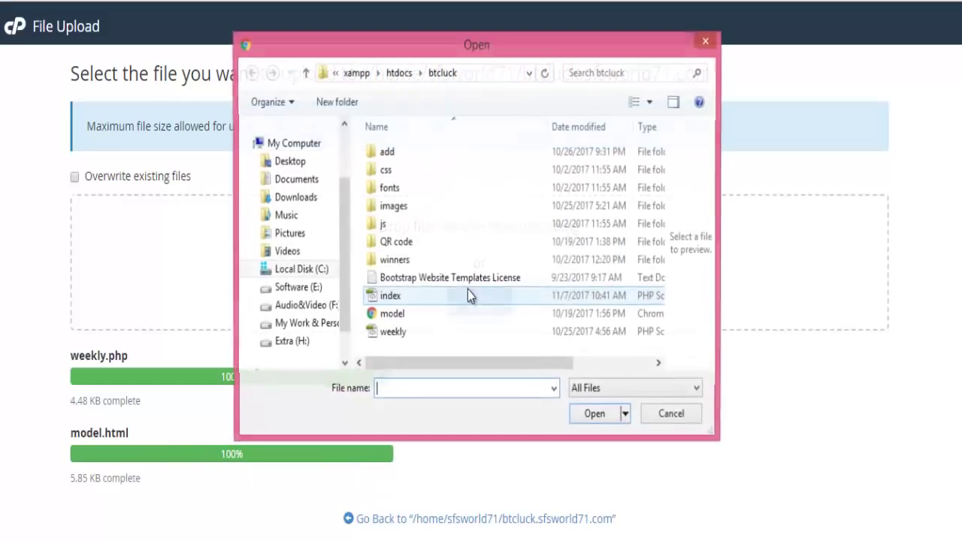
double_click(453, 298)
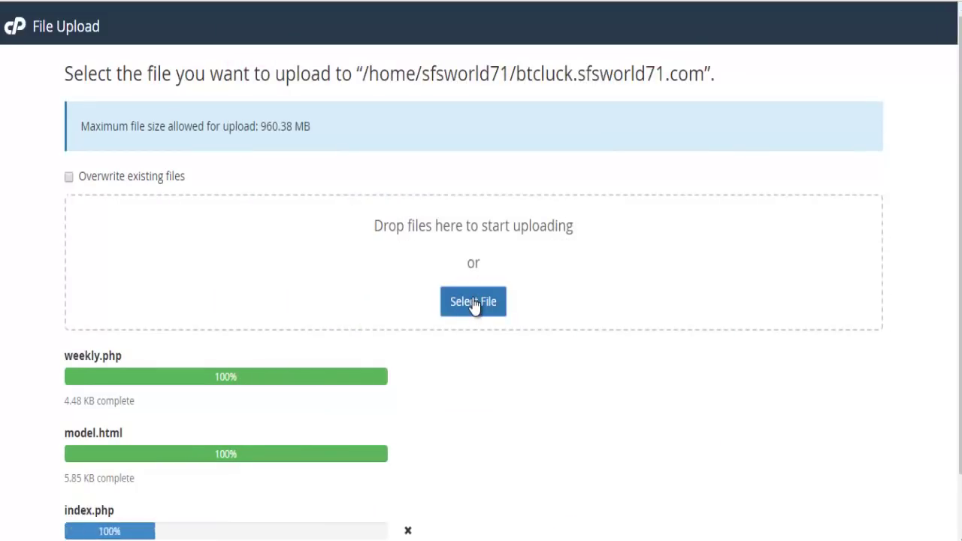
left_click(474, 303)
double_click(459, 288)
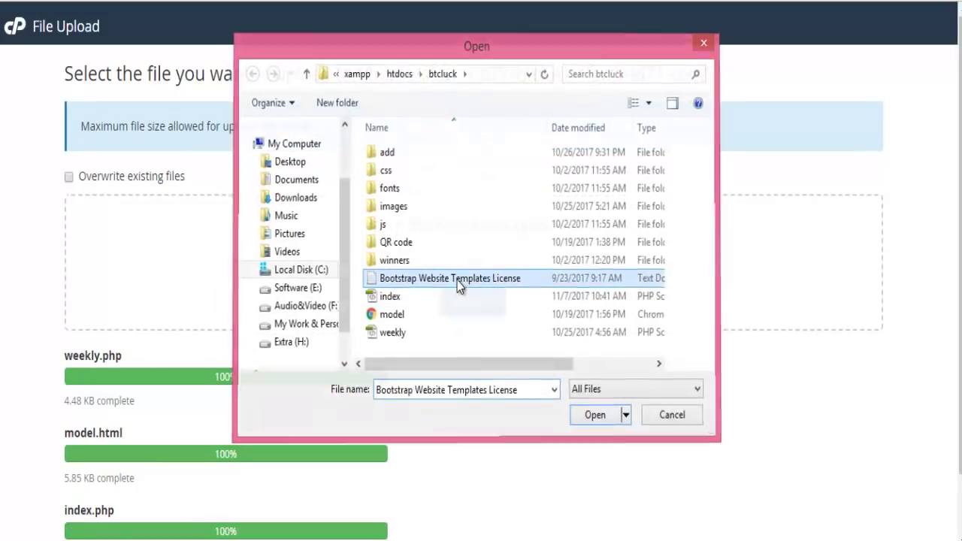
left_click(475, 307)
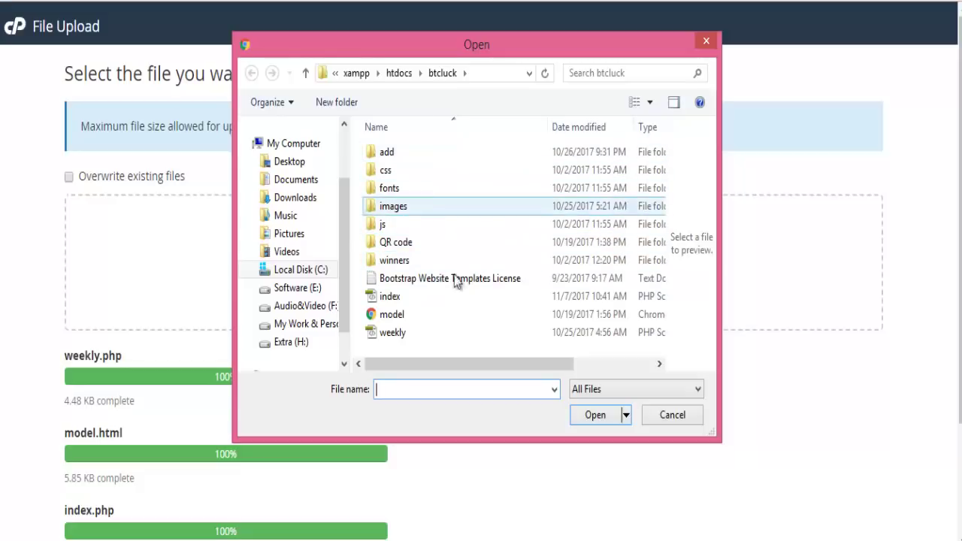
left_click(661, 420)
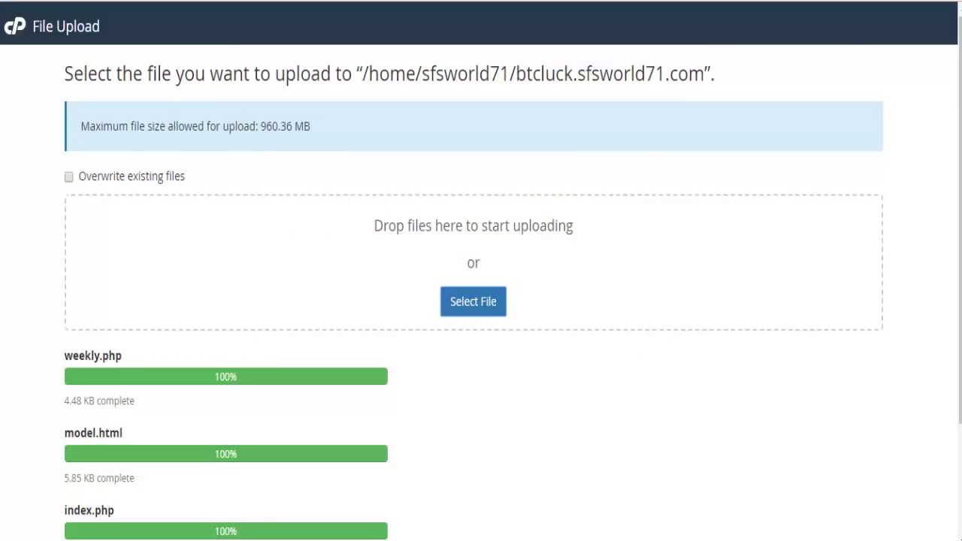
Refresh the btcluck.sfsworld71.com file list and create a new folder named winners in it, matching the local folder's name
key("ctrl+w")
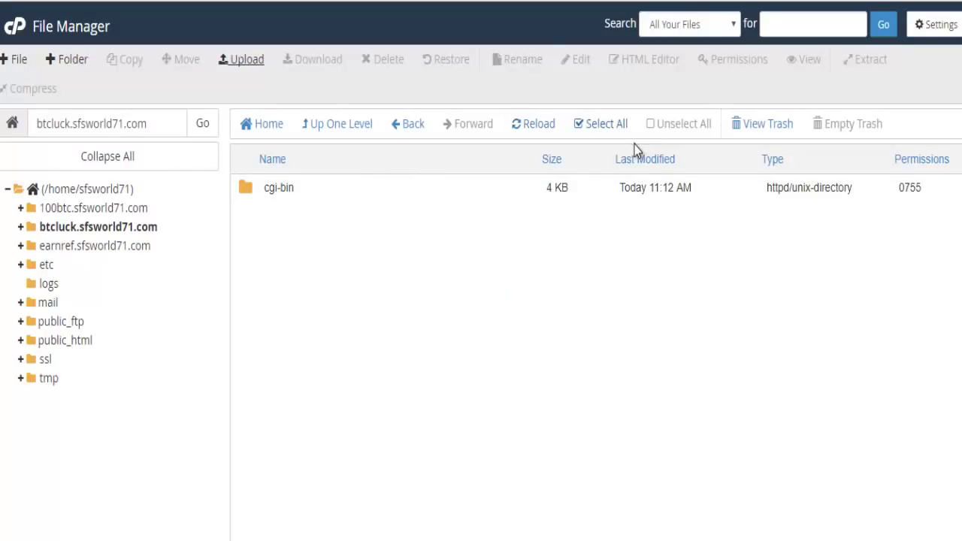
left_click(553, 132)
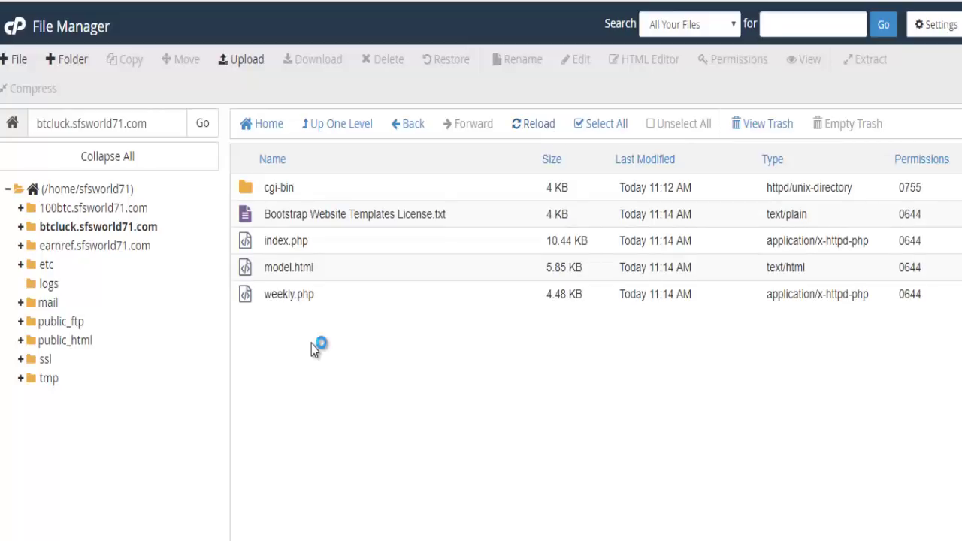
left_click(73, 60)
left_click(450, 244)
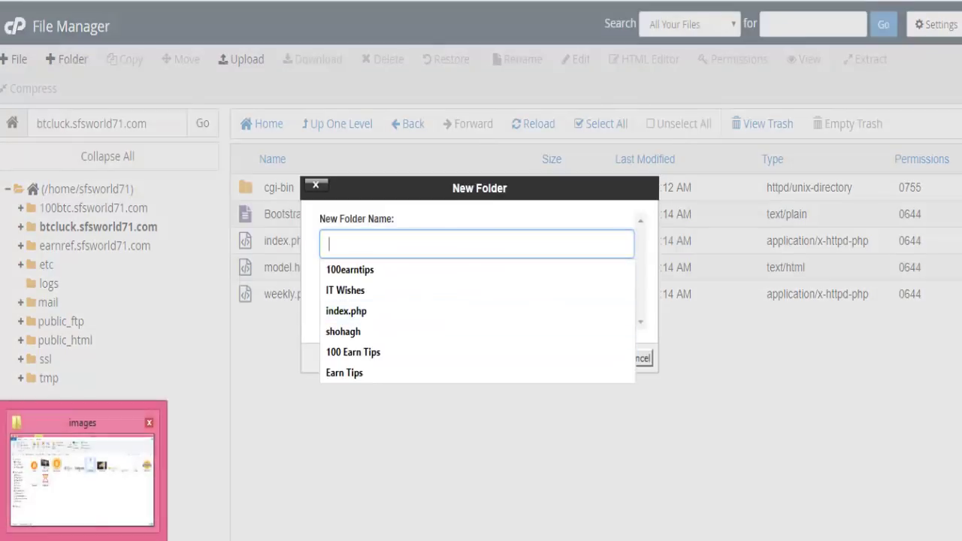
left_click(84, 470)
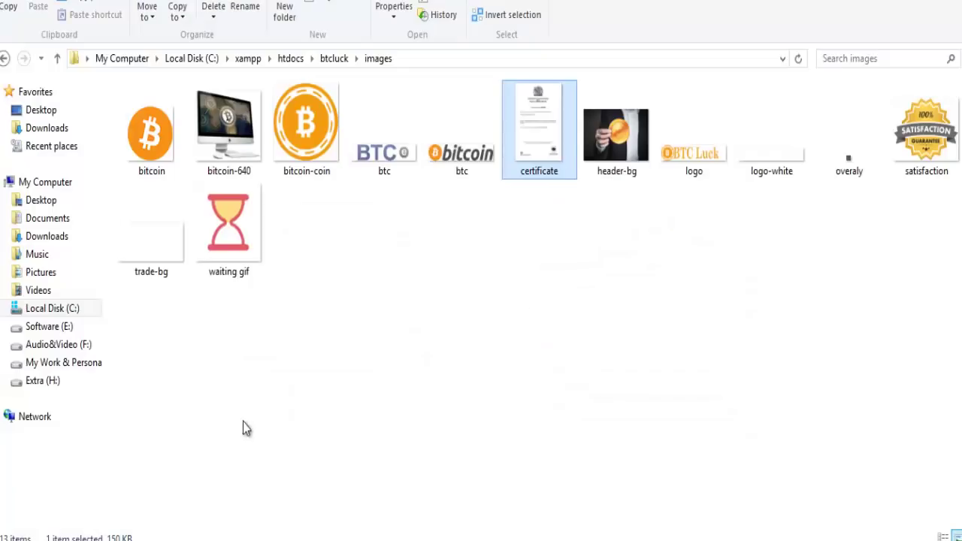
left_click(57, 58)
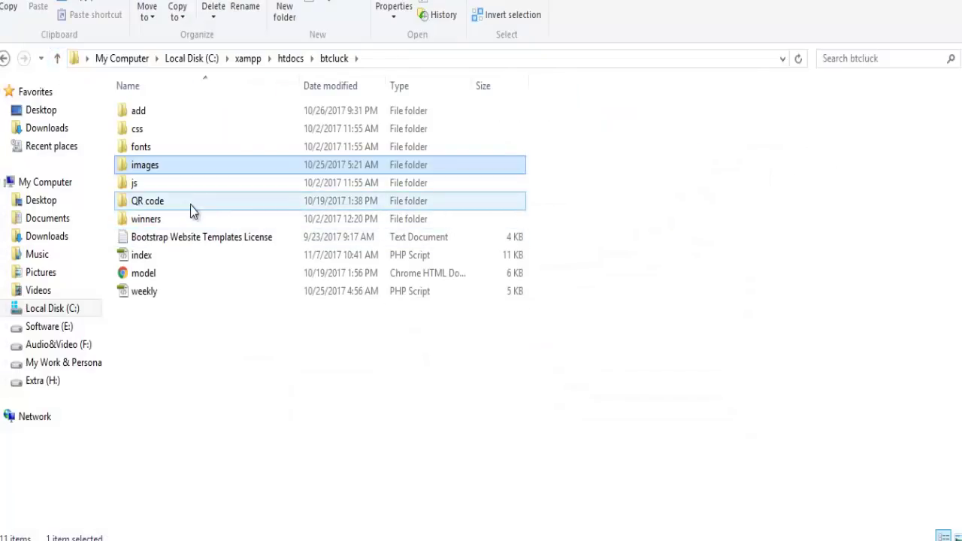
left_click(185, 225)
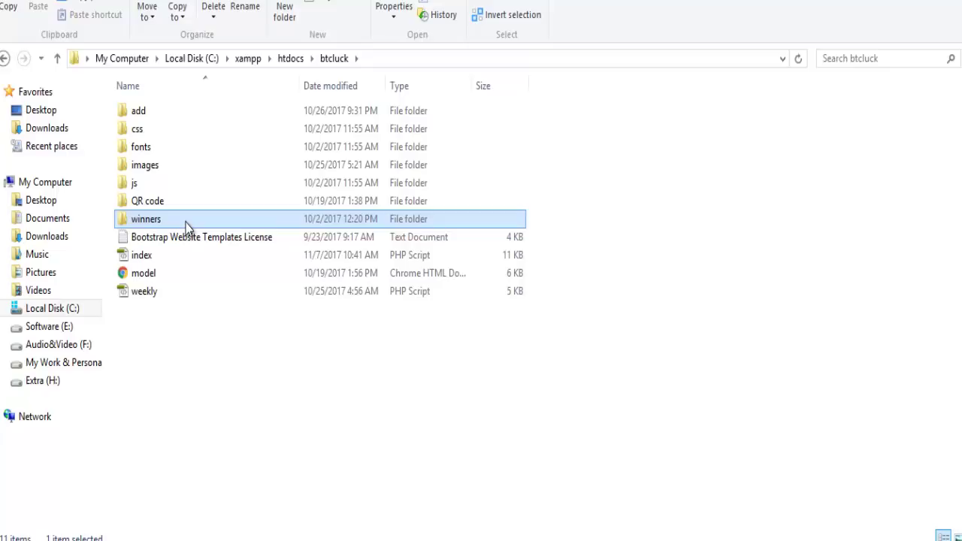
key("F2")
key("ctrl+c")
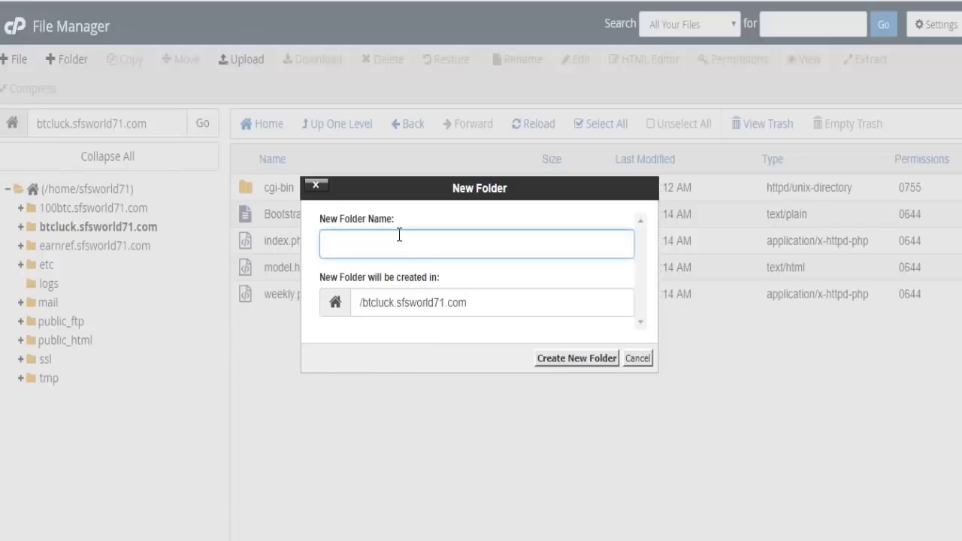
left_click(400, 236)
key("ctrl+v")
left_click(570, 358)
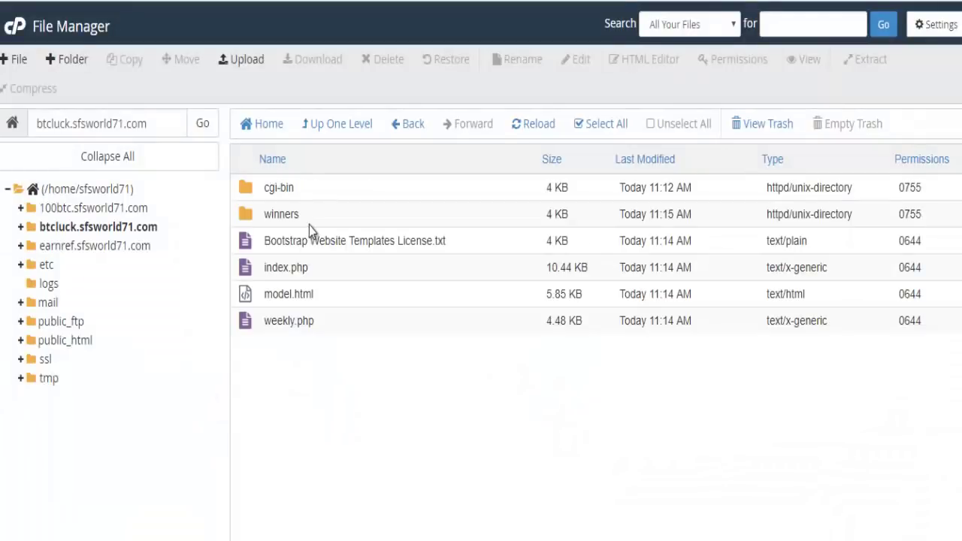
Open the new winners folder and upload ReadMe First!!!.txt to it from the local btcluck > winners folder
left_click(369, 214)
double_click(370, 219)
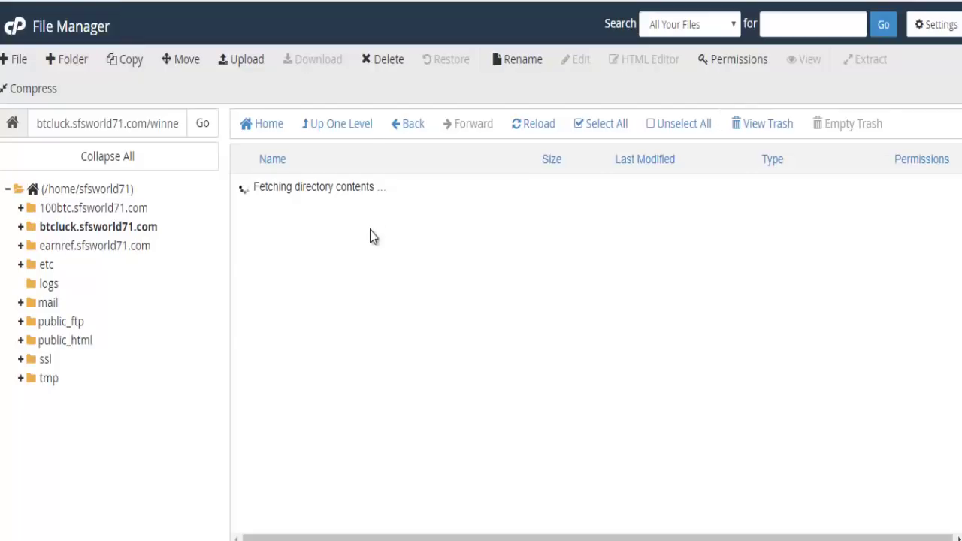
left_click(244, 60)
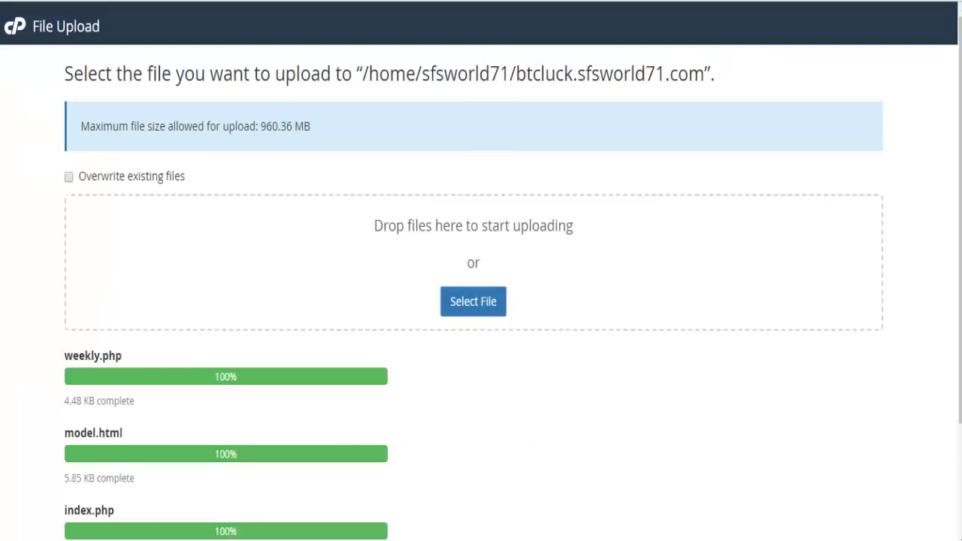
left_click(467, 308)
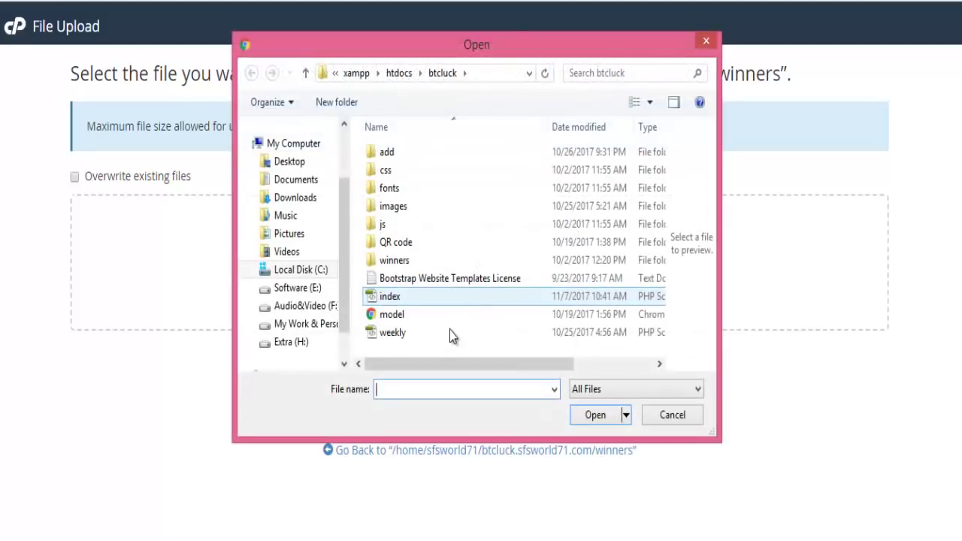
double_click(423, 257)
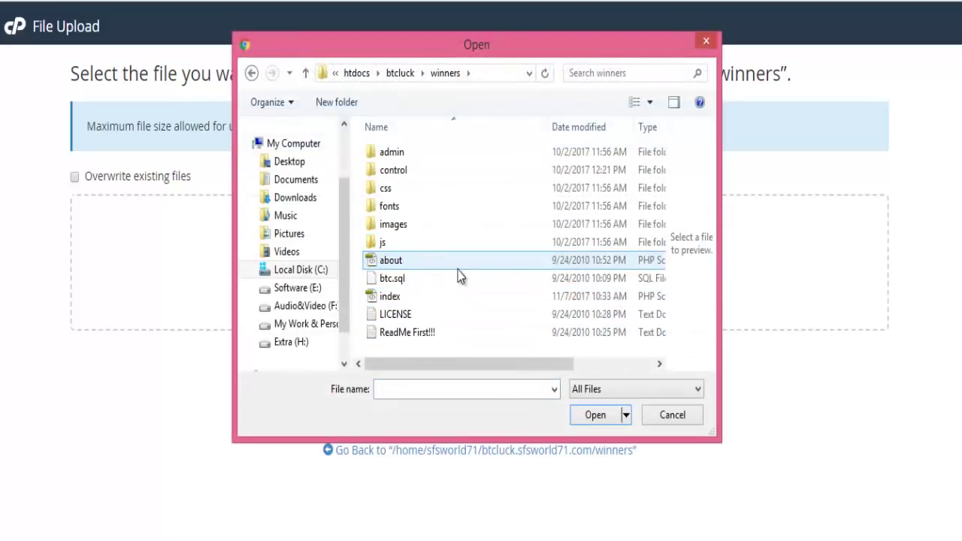
double_click(429, 339)
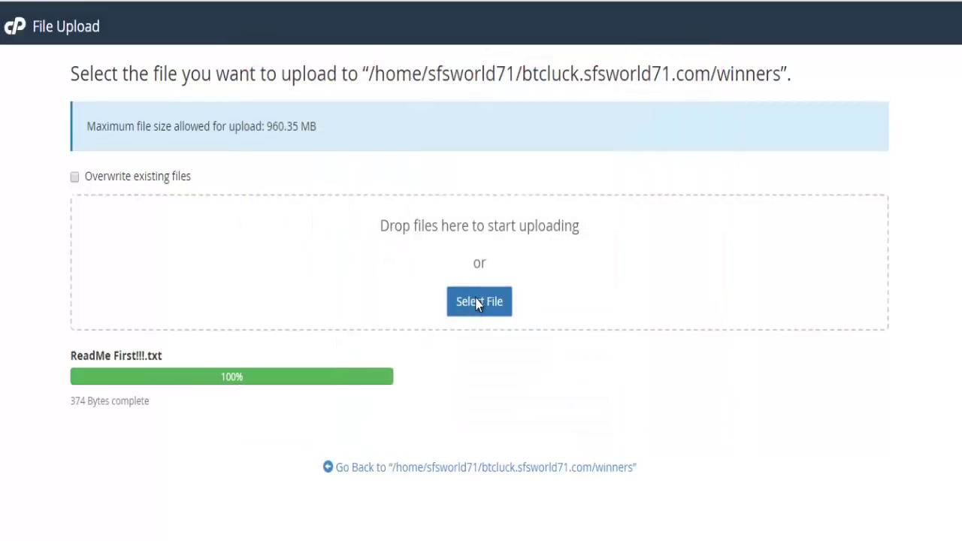
Upload LICENSE.txt and index.php from the local winners folder to the server's winners folder
left_click(477, 303)
left_click(416, 318)
double_click(416, 316)
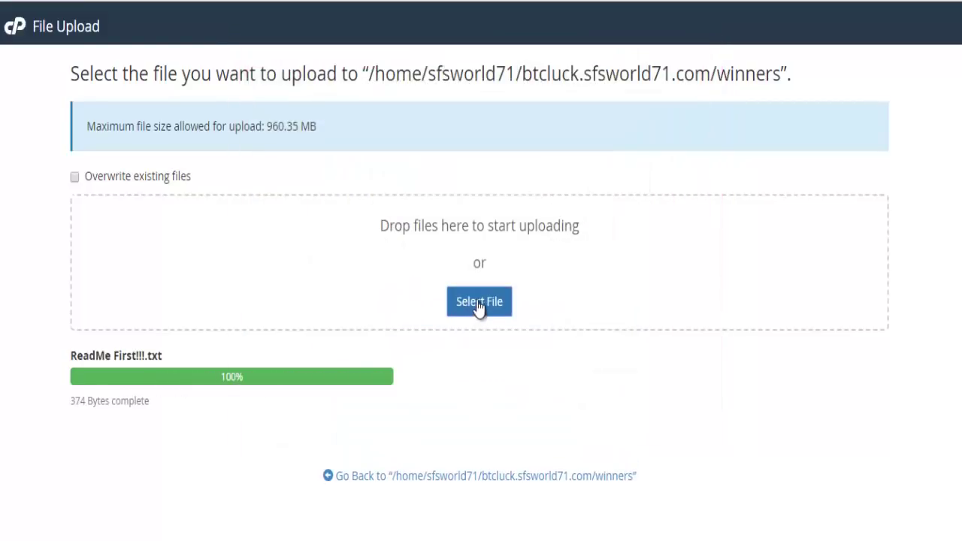
left_click(477, 303)
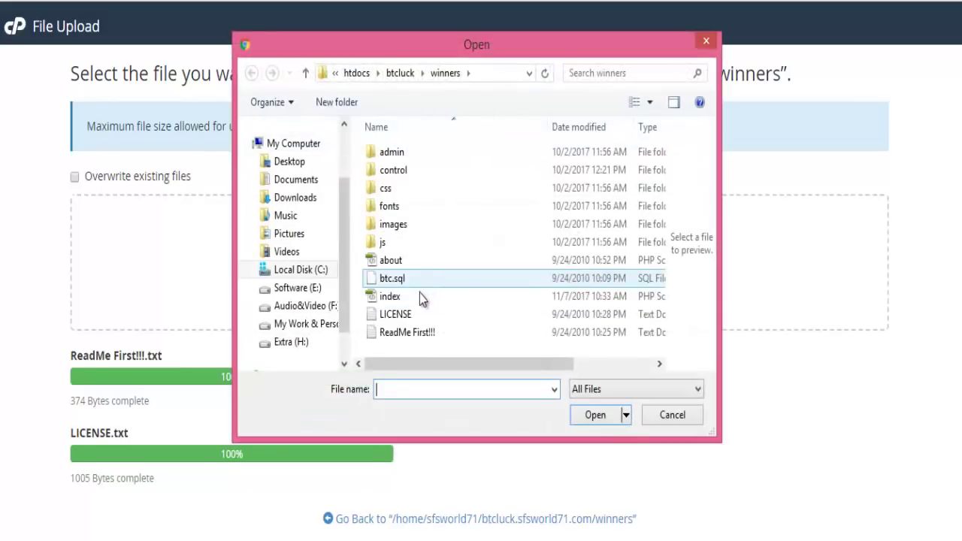
double_click(418, 297)
Upload btc.sql and about.php from the local winners folder, completing its loose files
left_click(471, 309)
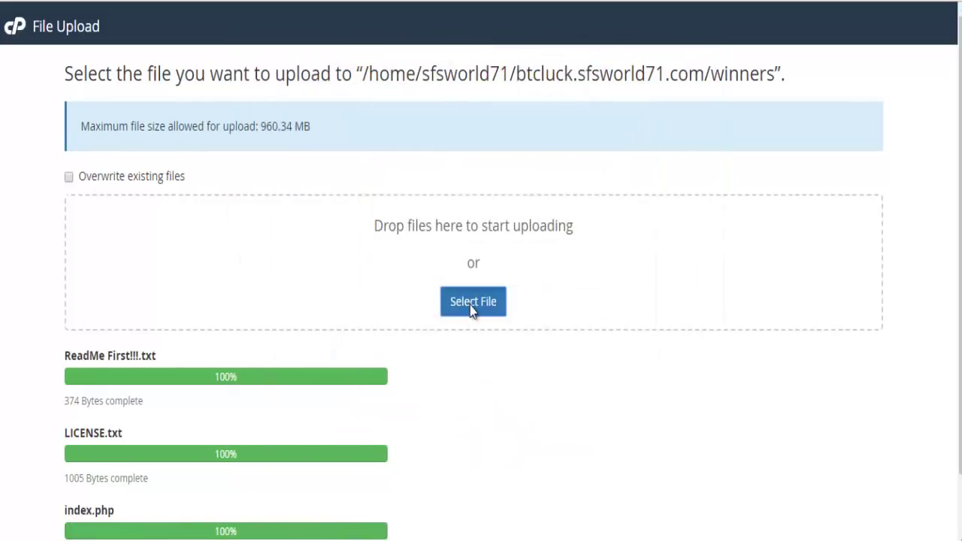
left_click(452, 281)
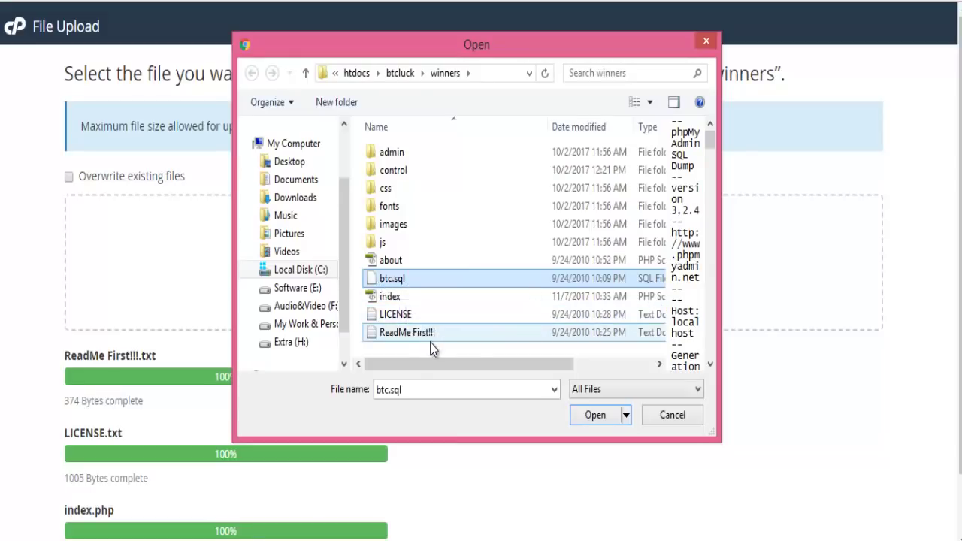
left_click(592, 417)
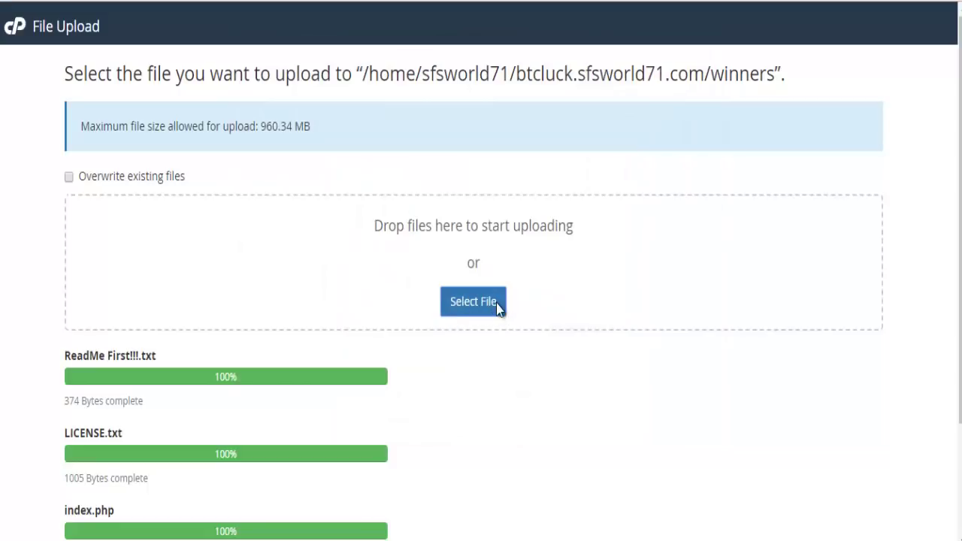
left_click(498, 309)
double_click(441, 264)
left_click(480, 302)
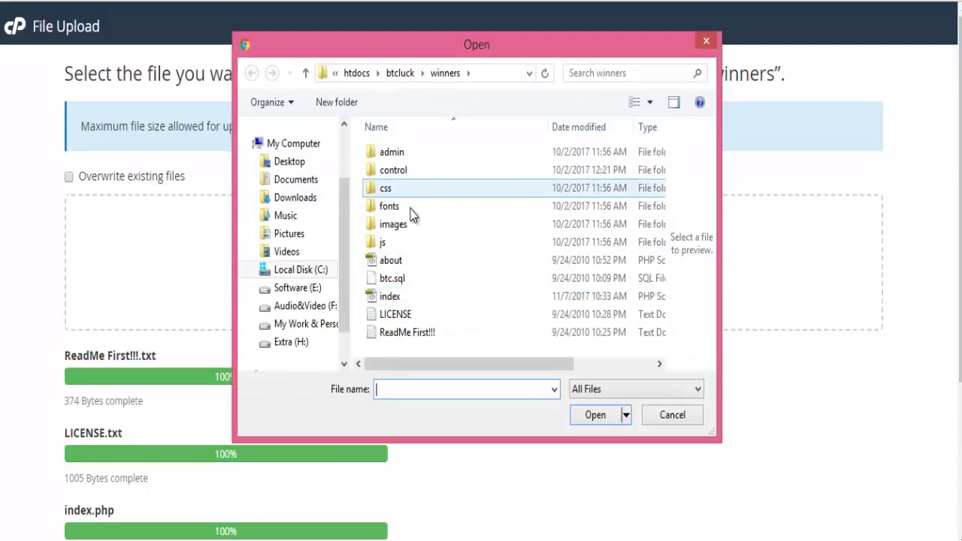
left_click(672, 415)
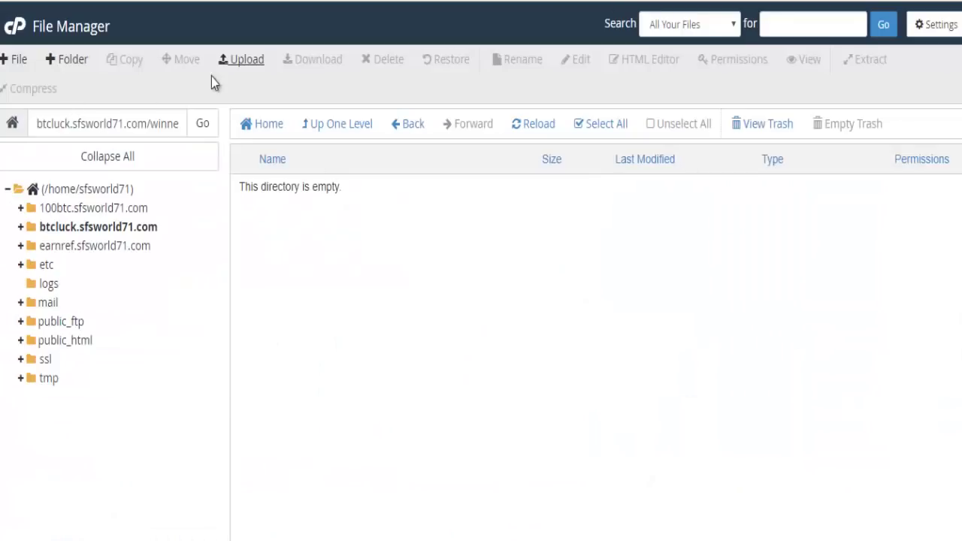
Refresh the server's winners folder and create a subfolder named js in it, matching the local winners folder
left_click(532, 125)
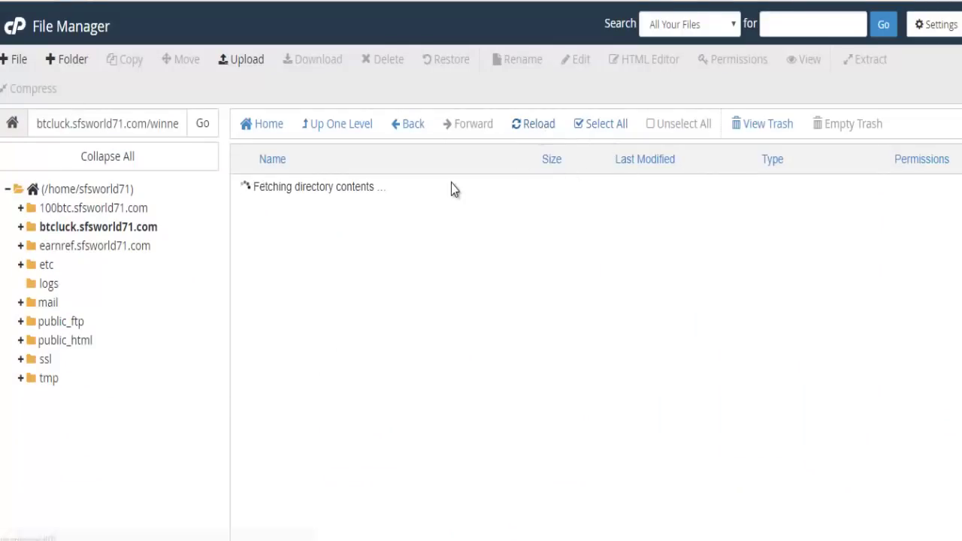
left_click(65, 60)
left_click(409, 251)
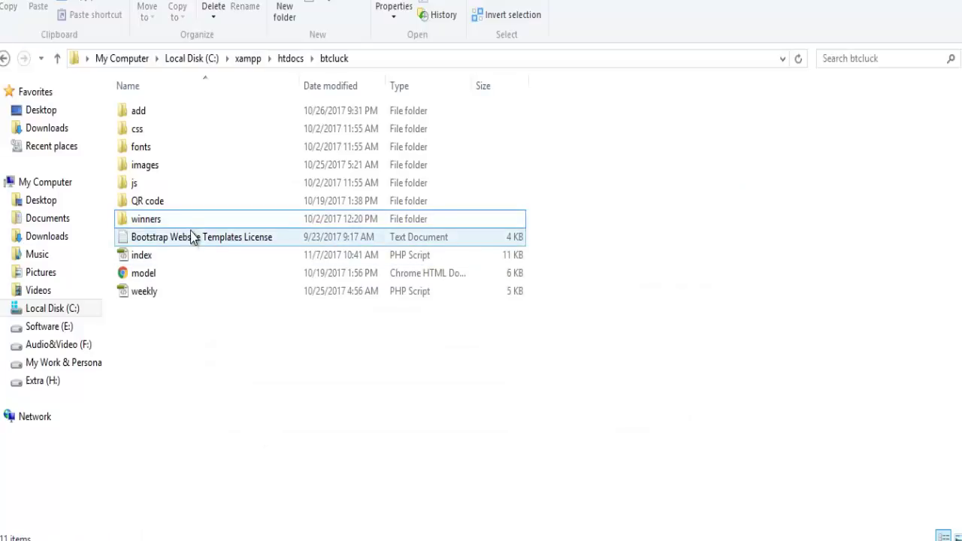
left_click(191, 226)
double_click(190, 226)
left_click(170, 201)
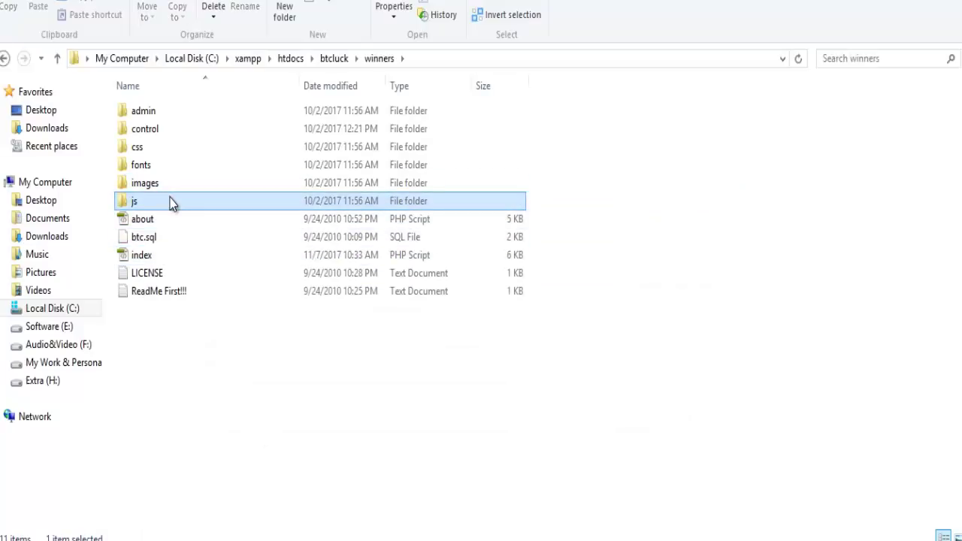
key("F2")
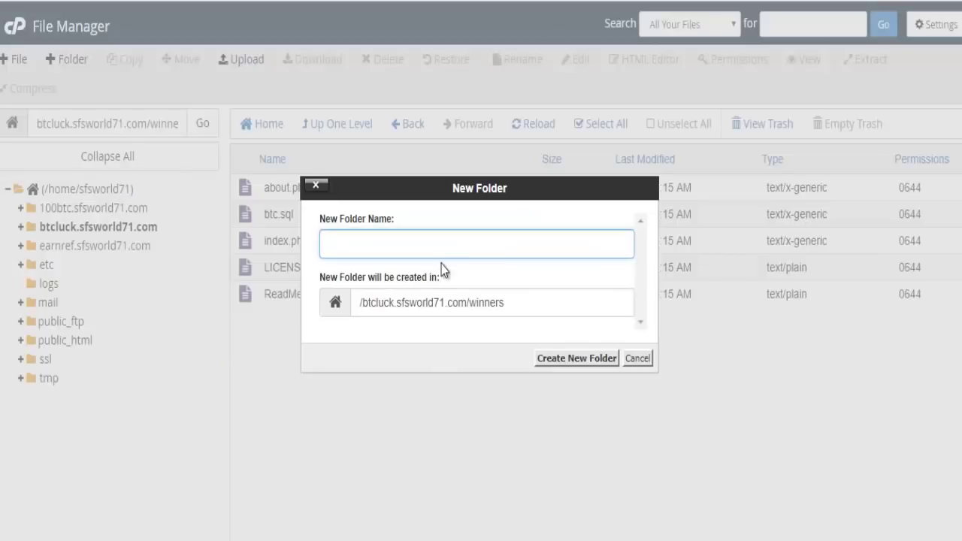
left_click(442, 252)
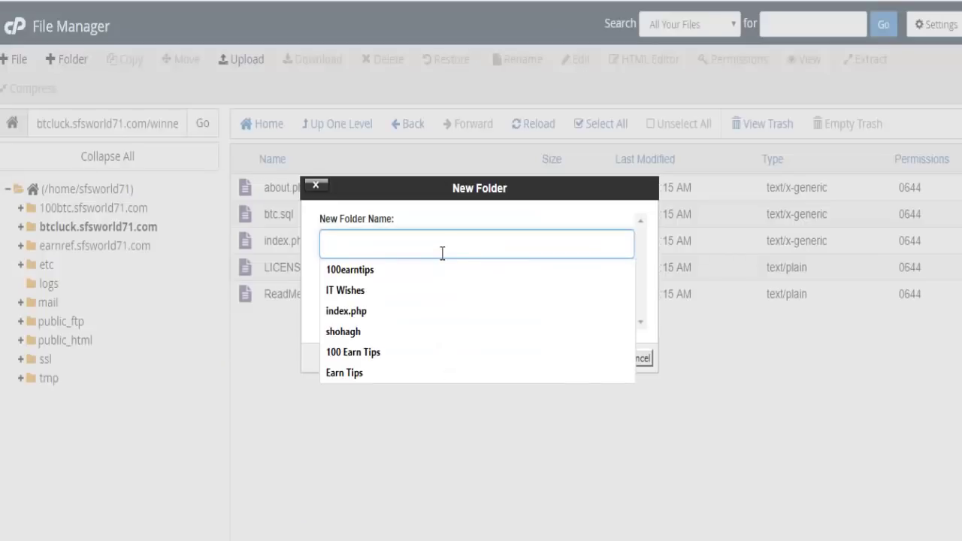
type("js")
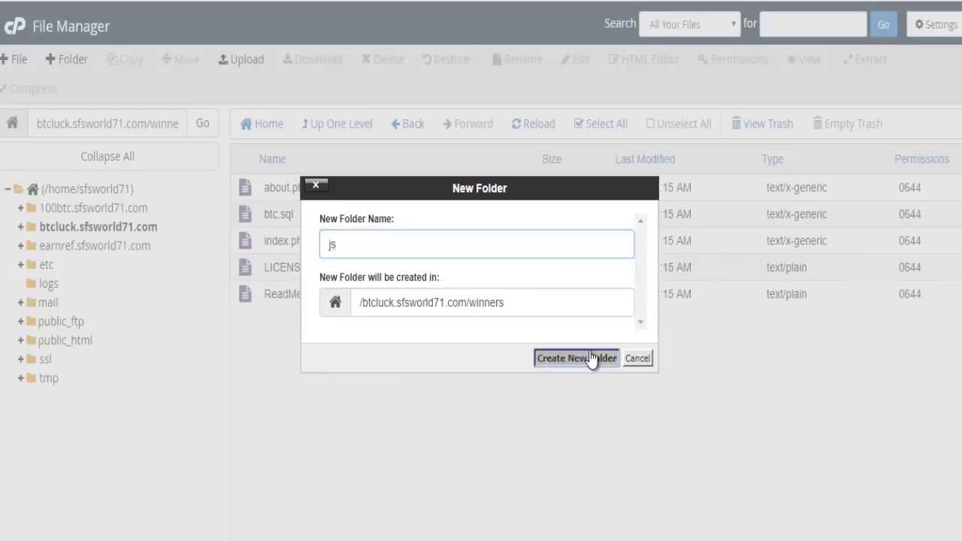
left_click(587, 358)
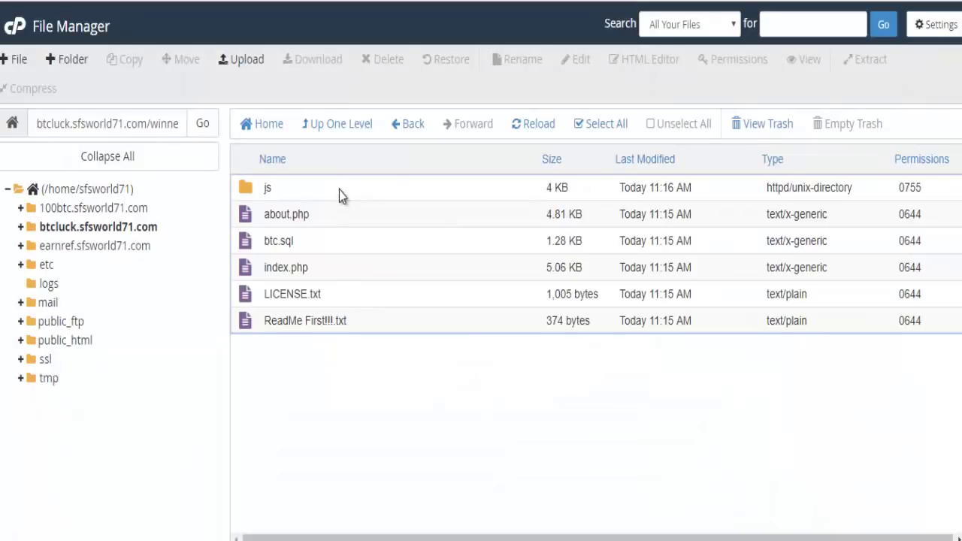
Open the new winners/js folder and upload script.js to it from the local winners > js folder
double_click(339, 190)
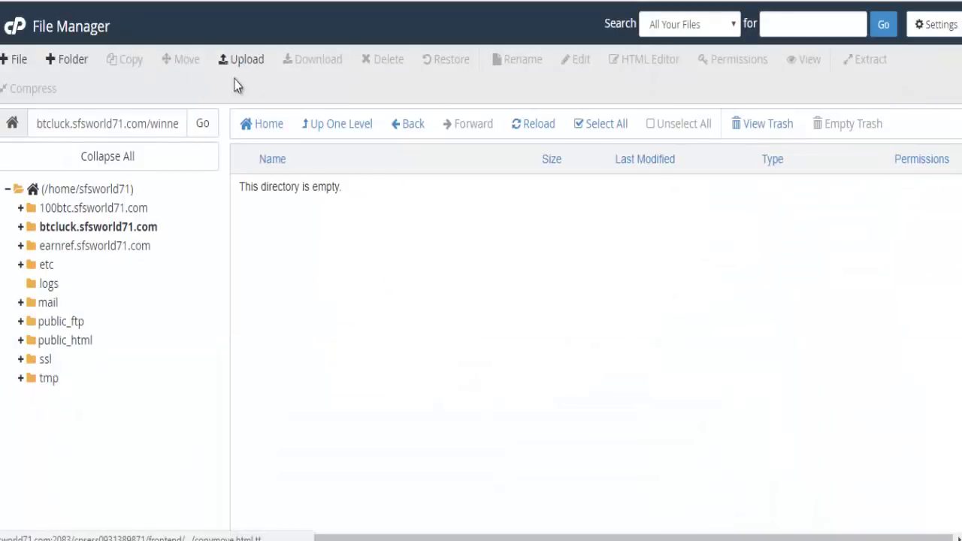
left_click(255, 61)
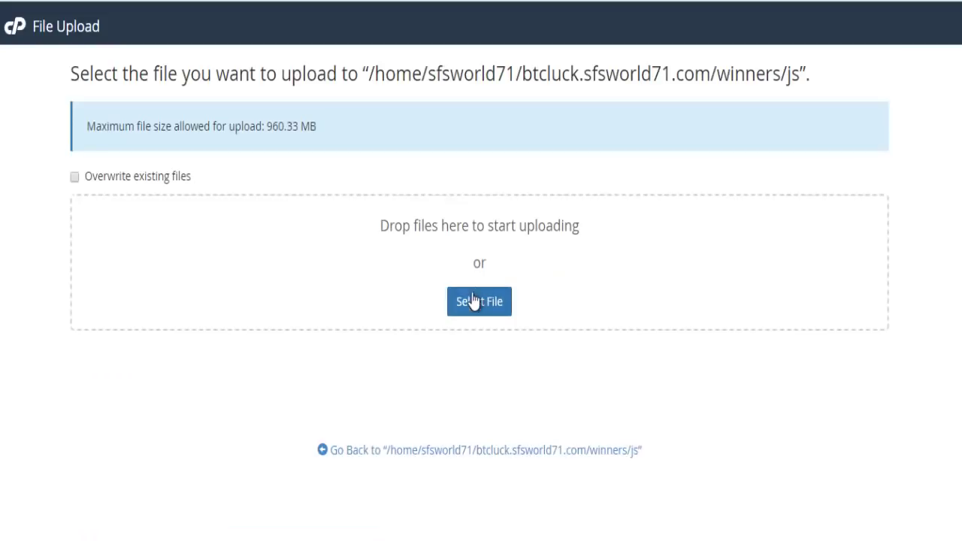
left_click(474, 301)
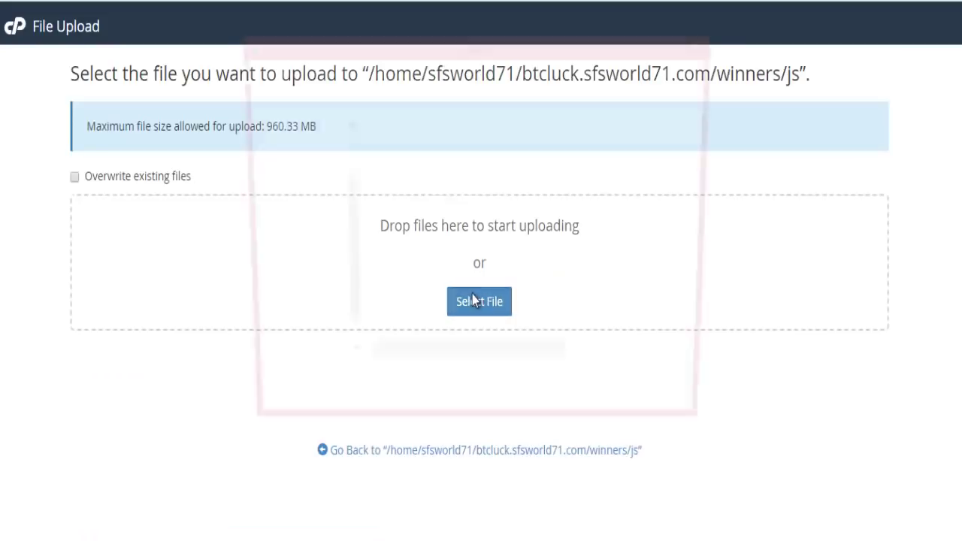
left_click(452, 260)
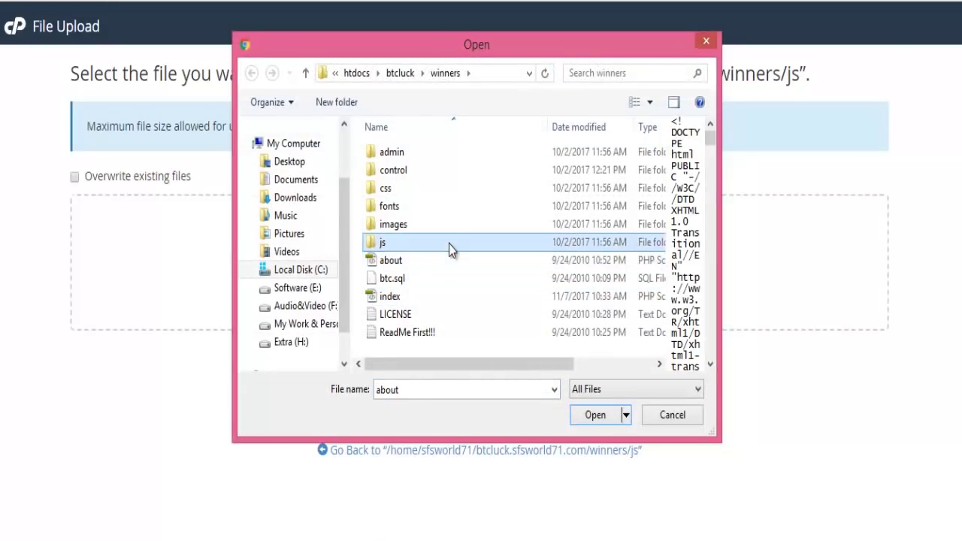
double_click(451, 242)
double_click(419, 207)
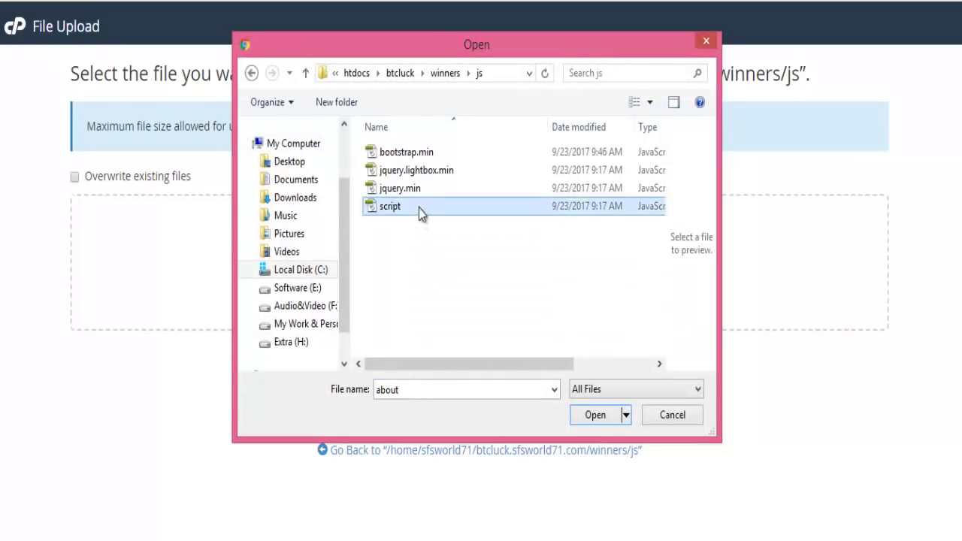
Upload jquery.min.js and jquery.lightbox.min.js from the local js folder to winners/js
left_click(476, 308)
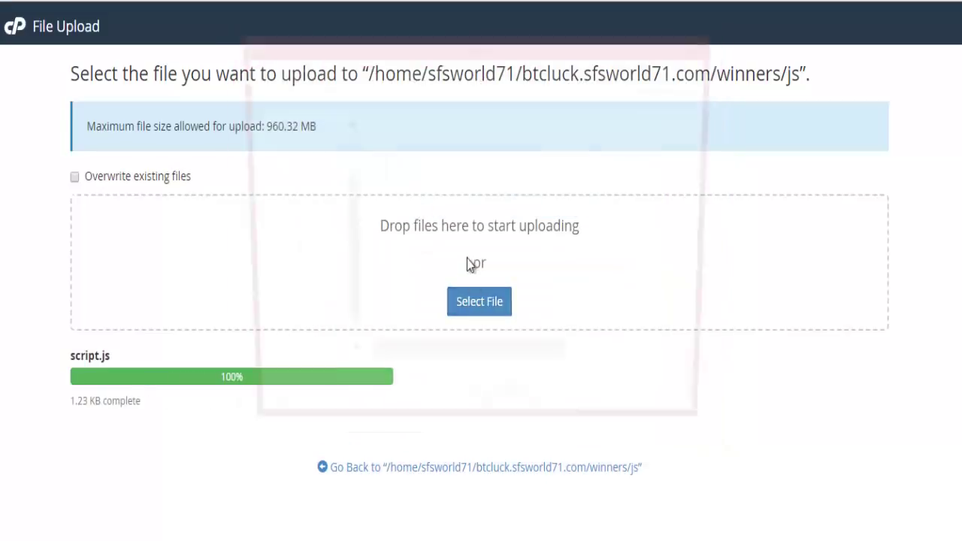
left_click(449, 188)
double_click(448, 188)
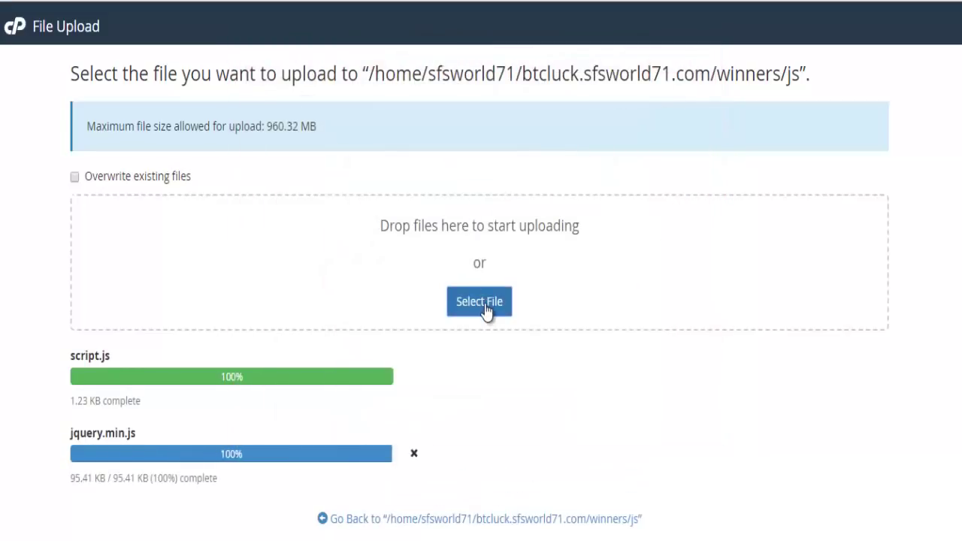
left_click(487, 314)
double_click(444, 172)
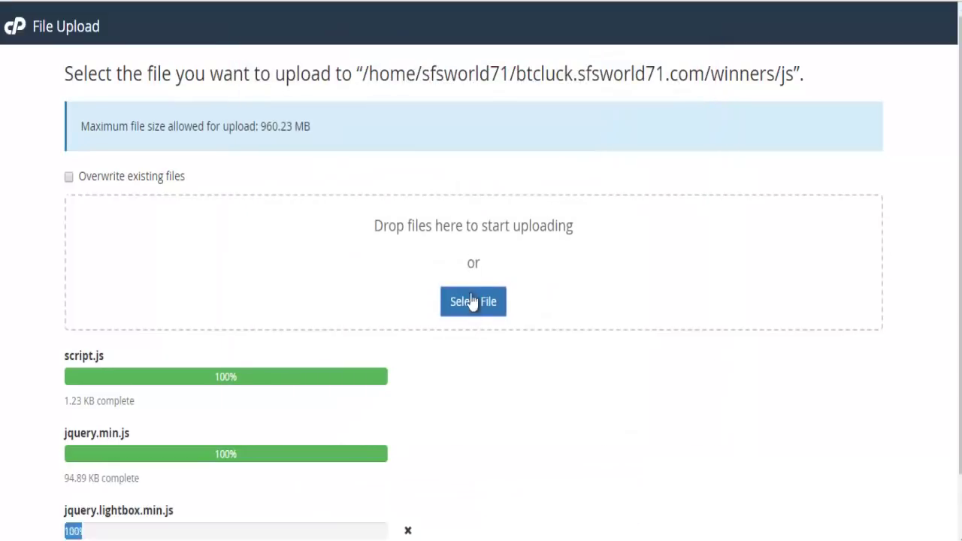
Upload bootstrap.min.js from the local js folder to winners/js, close the upload page and reload the server folder's listing
left_click(473, 303)
double_click(429, 155)
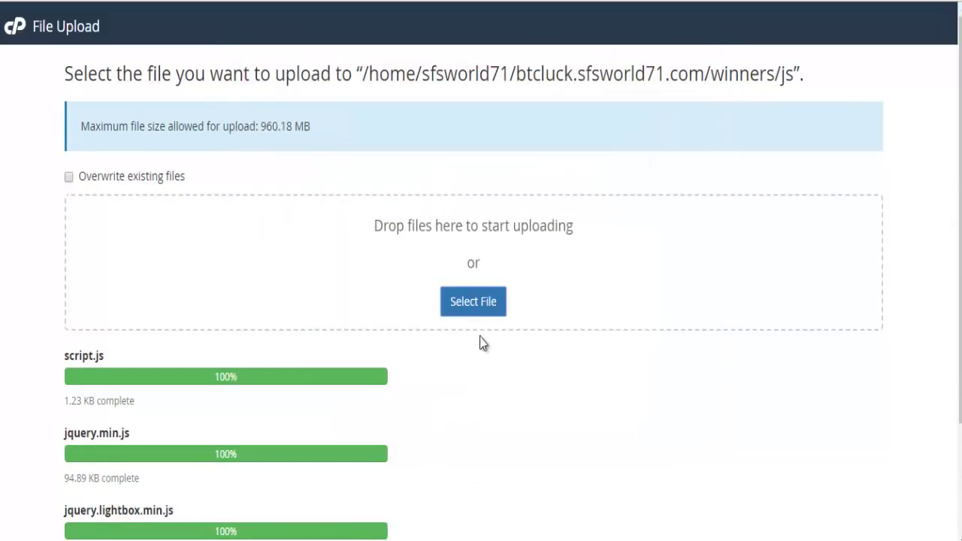
scroll(507, 421, "down", 2)
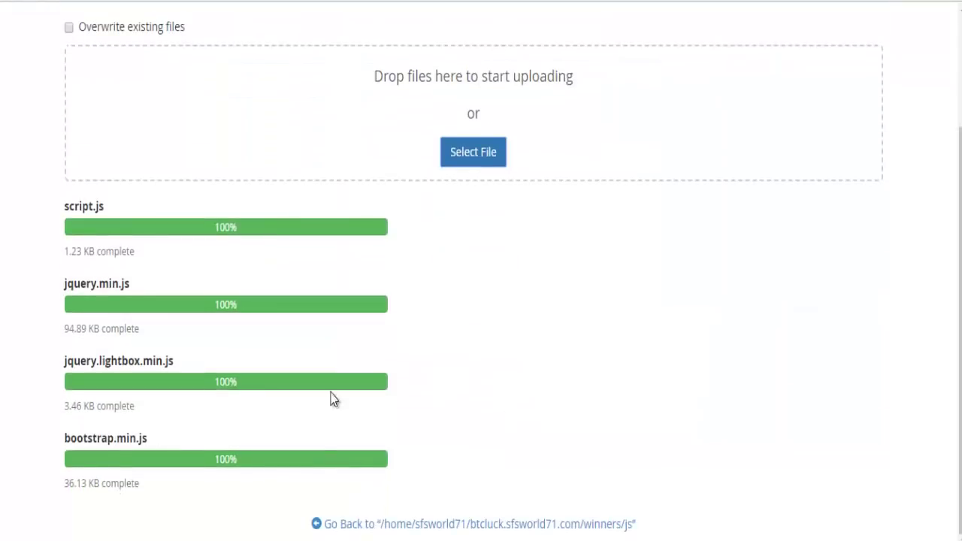
left_click(455, 151)
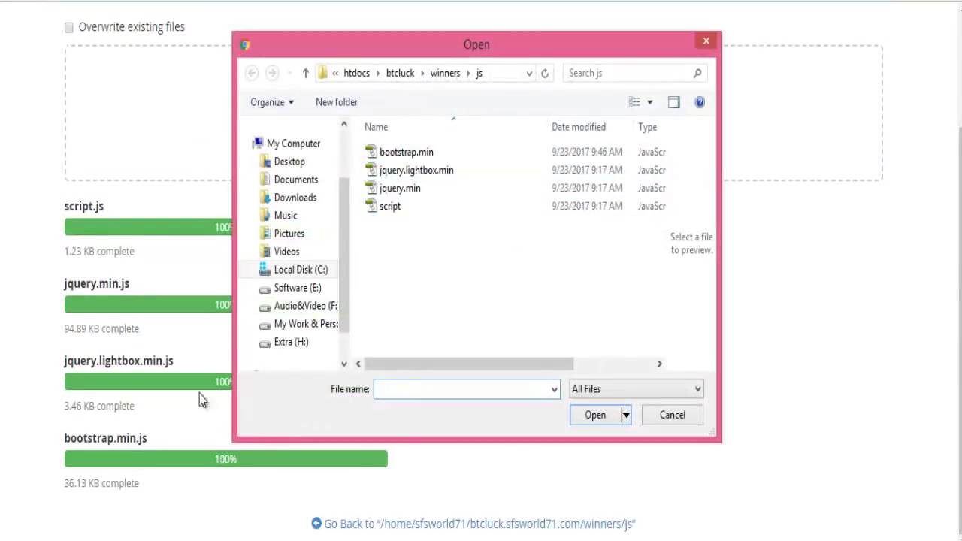
left_click(672, 415)
key("ctrl+w")
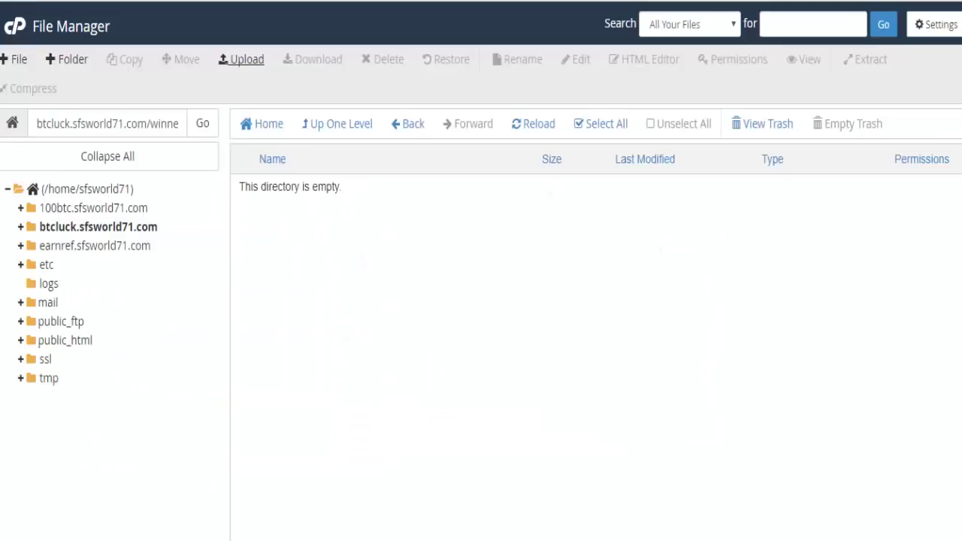
left_click(543, 125)
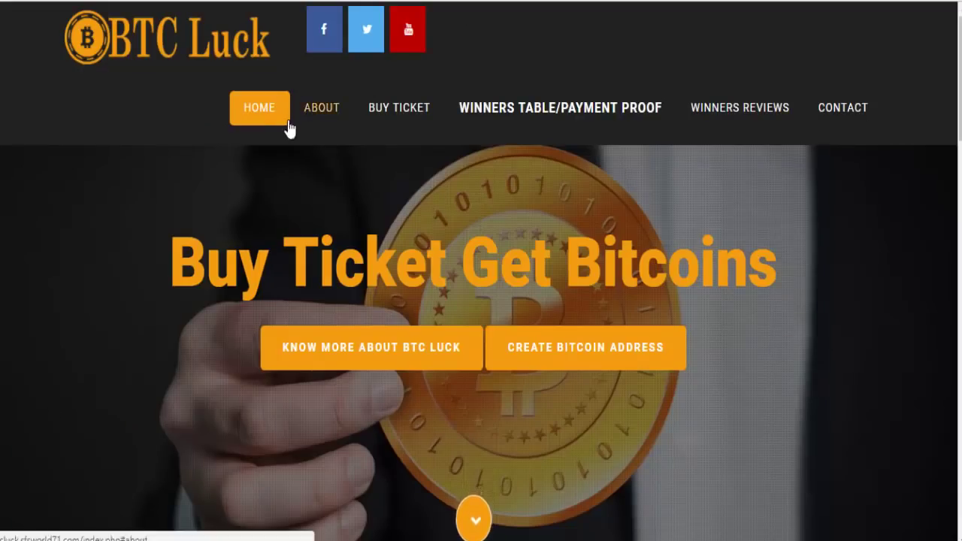
Check the live BTC Luck site's About, Buy Ticket, Winners Table/Payment Proof, Winners Reviews and Contact links
left_click(323, 111)
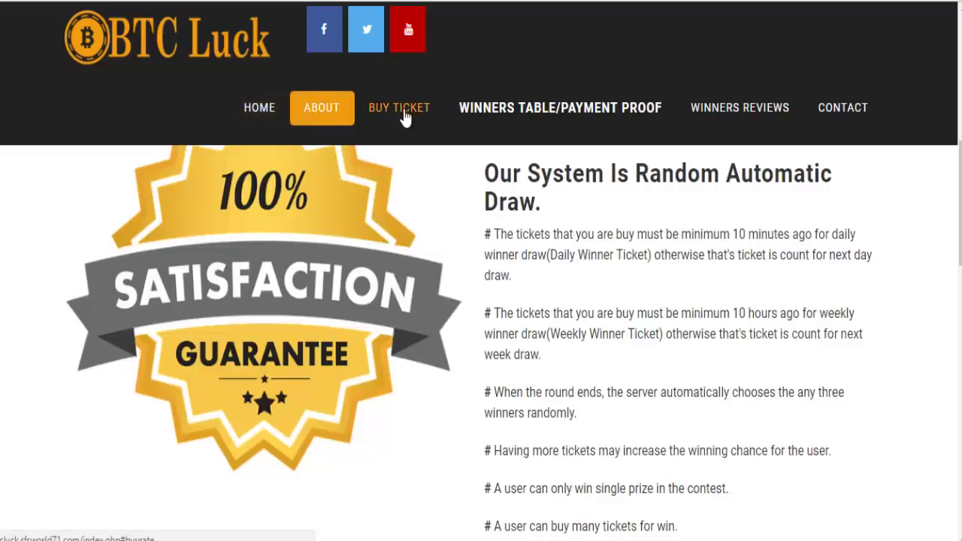
left_click(403, 113)
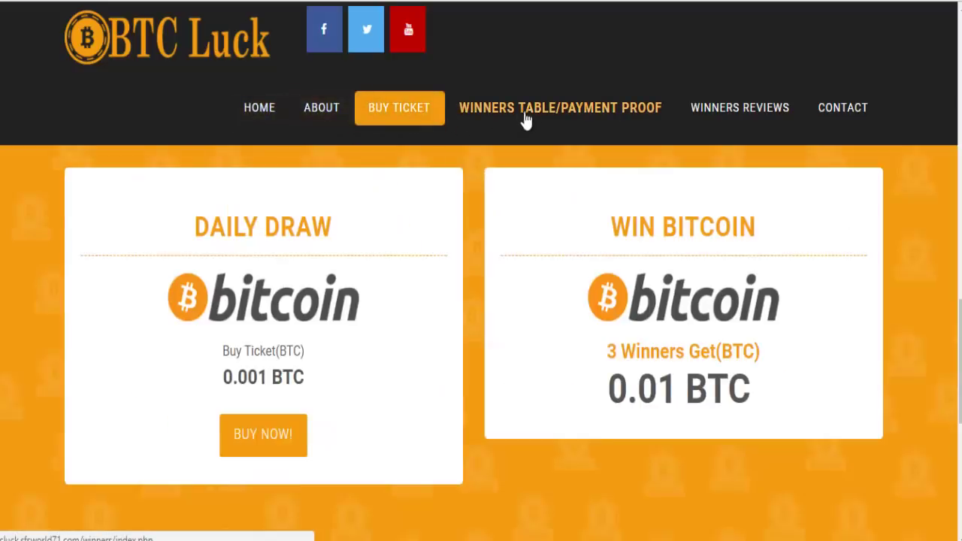
left_click(594, 120)
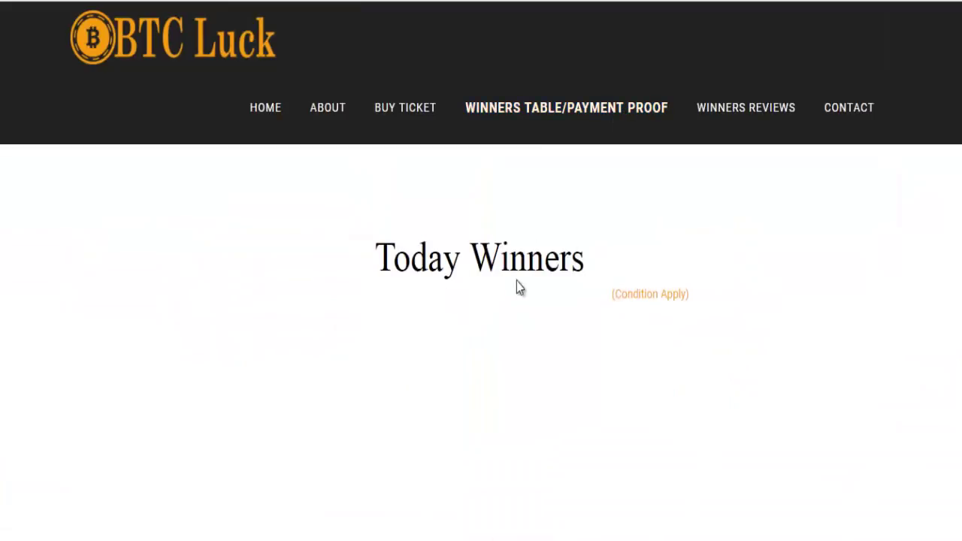
left_click(742, 113)
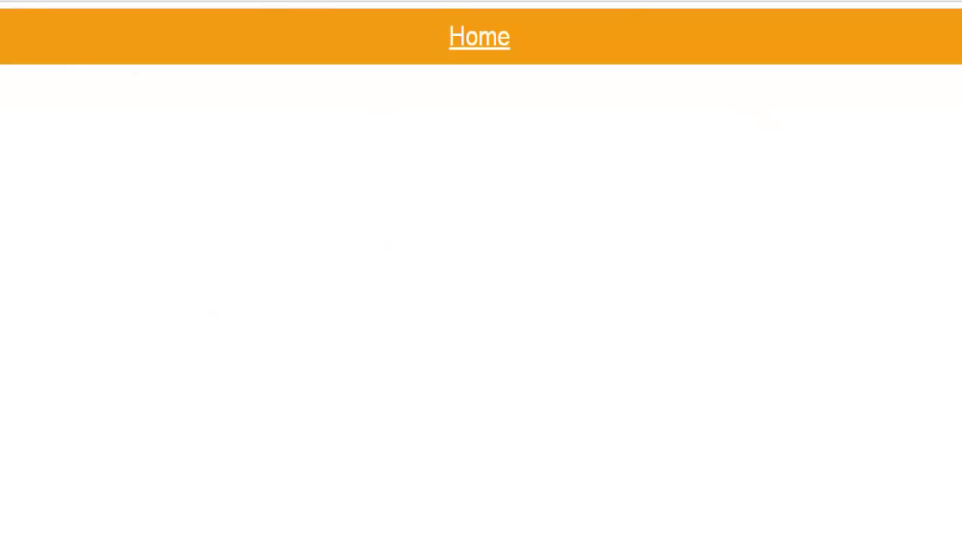
key("alt+Left")
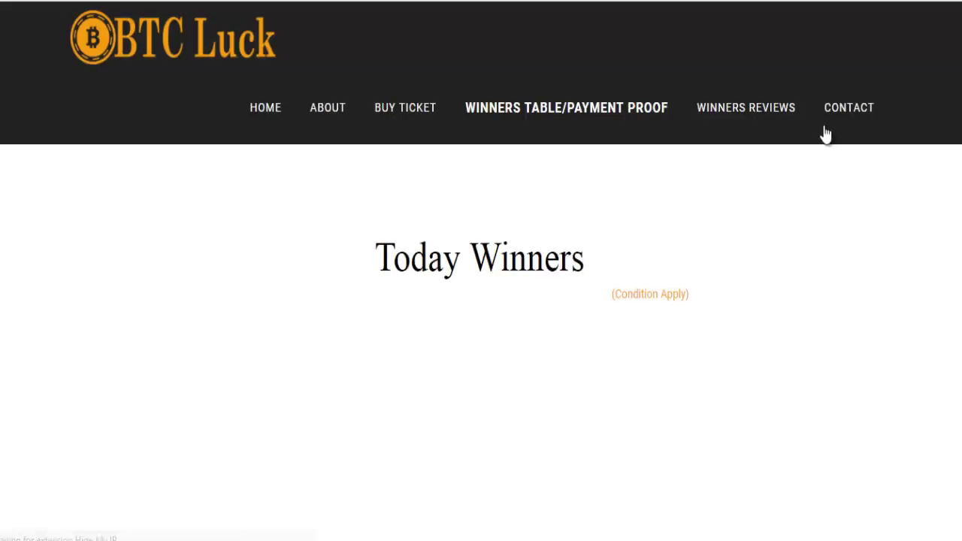
left_click(851, 119)
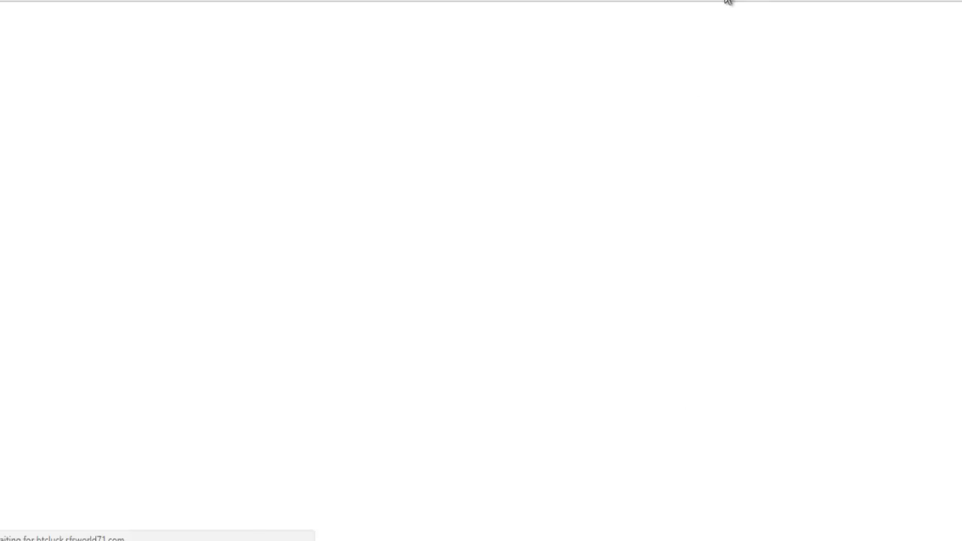
Review the btcluck.sfsworld71.com folder in File Manager and switch to YouTube to view the Youtuber Admin channel's Videos page and banner
key("ctrl+Tab")
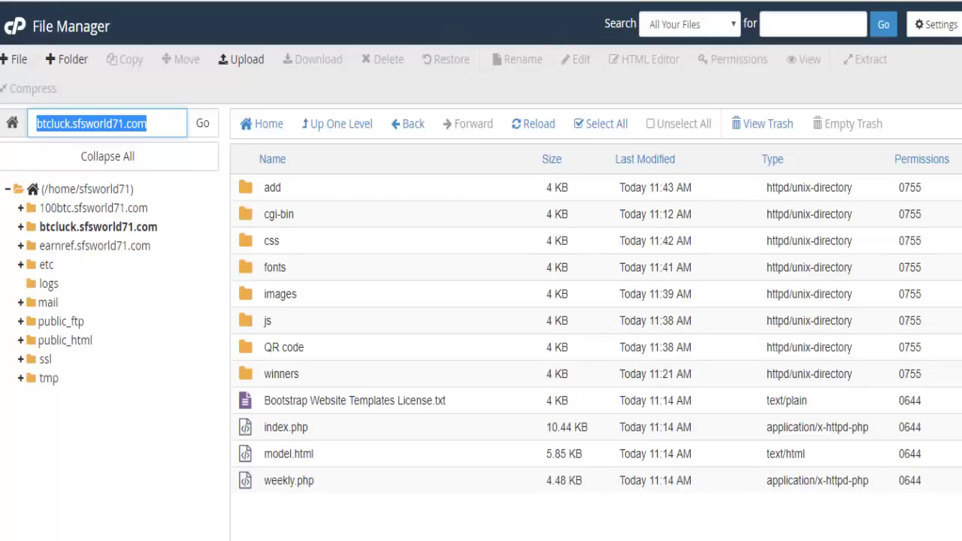
key("ctrl+shift+Tab")
key("ctrl+Tab")
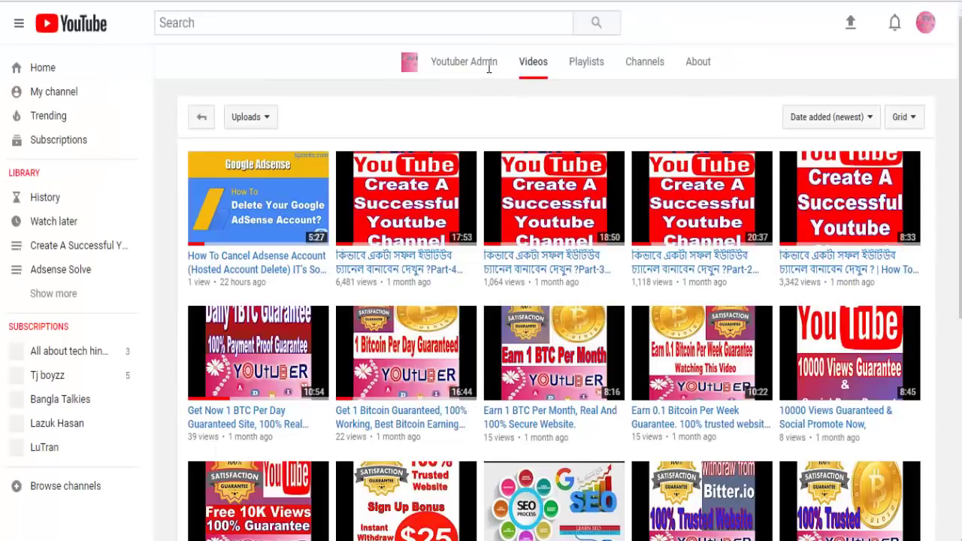
scroll(490, 65, "up", 4)
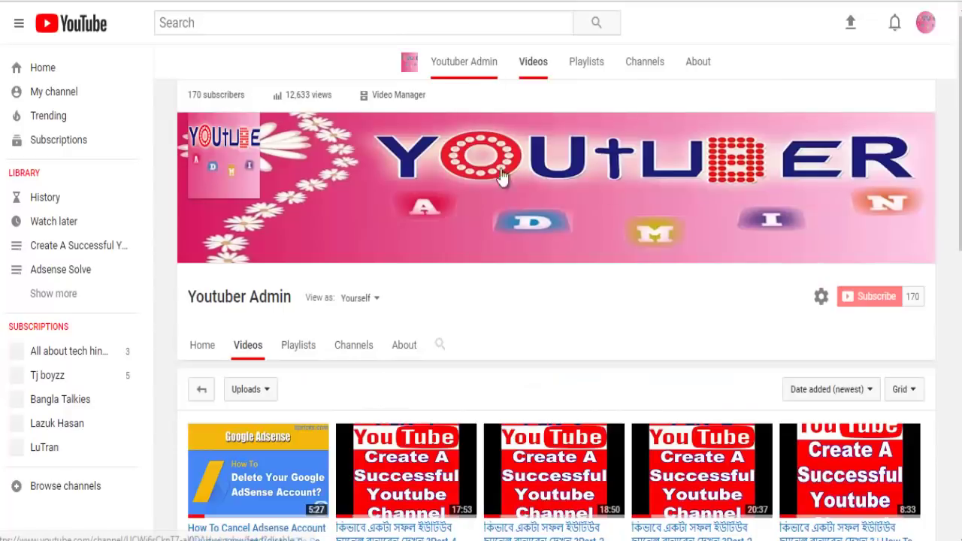